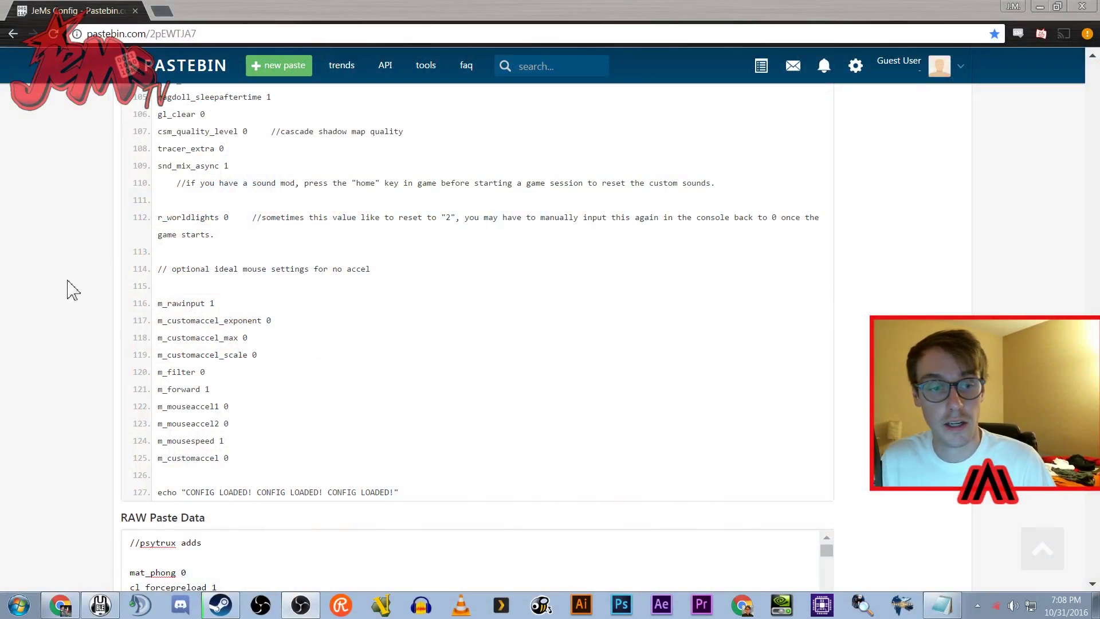
# - Review the JeMs config listing and its raw paste data on the Pastebin page
pyautogui.scroll(15, 105, 319)
pyautogui.scroll(14, 93, 321)
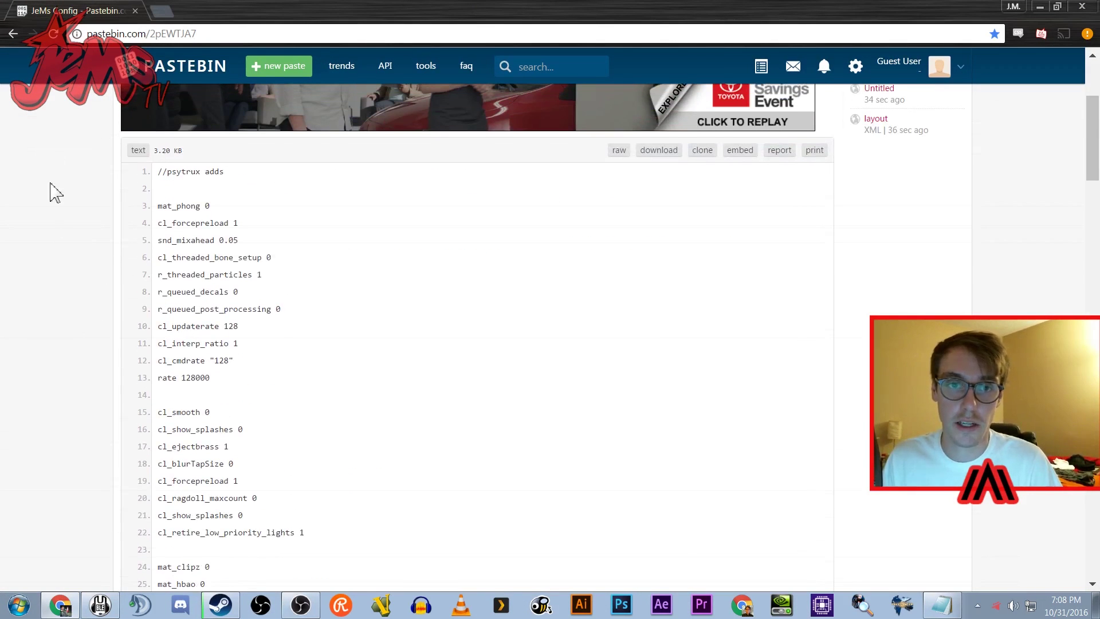
pyautogui.scroll(-5, 104, 204)
pyautogui.scroll(-20, 105, 209)
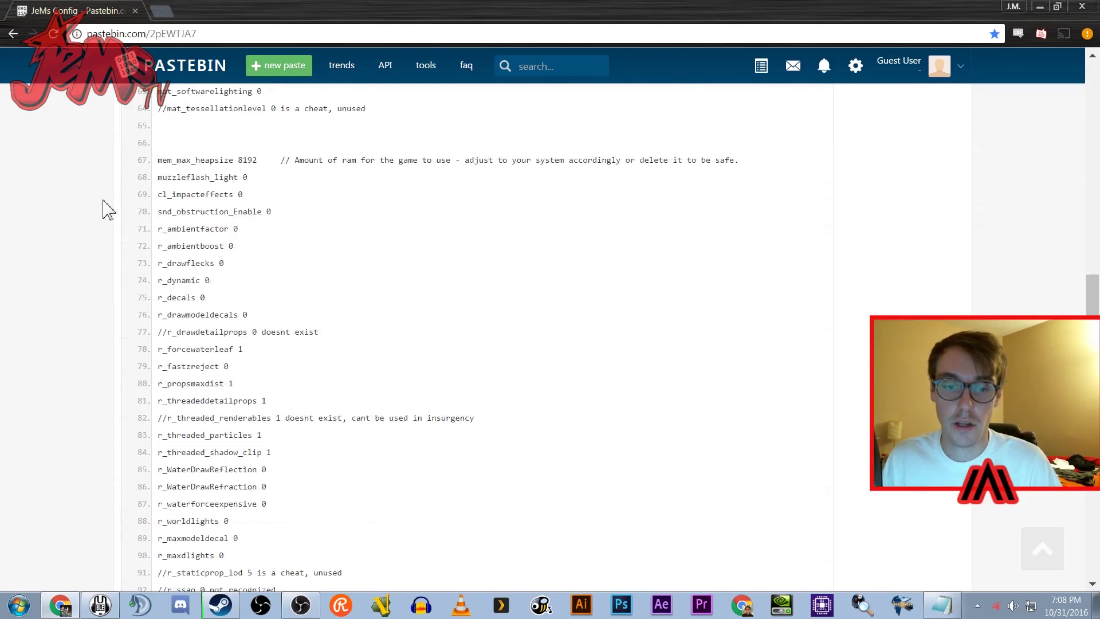
pyautogui.scroll(3, 108, 222)
pyautogui.scroll(1, 105, 223)
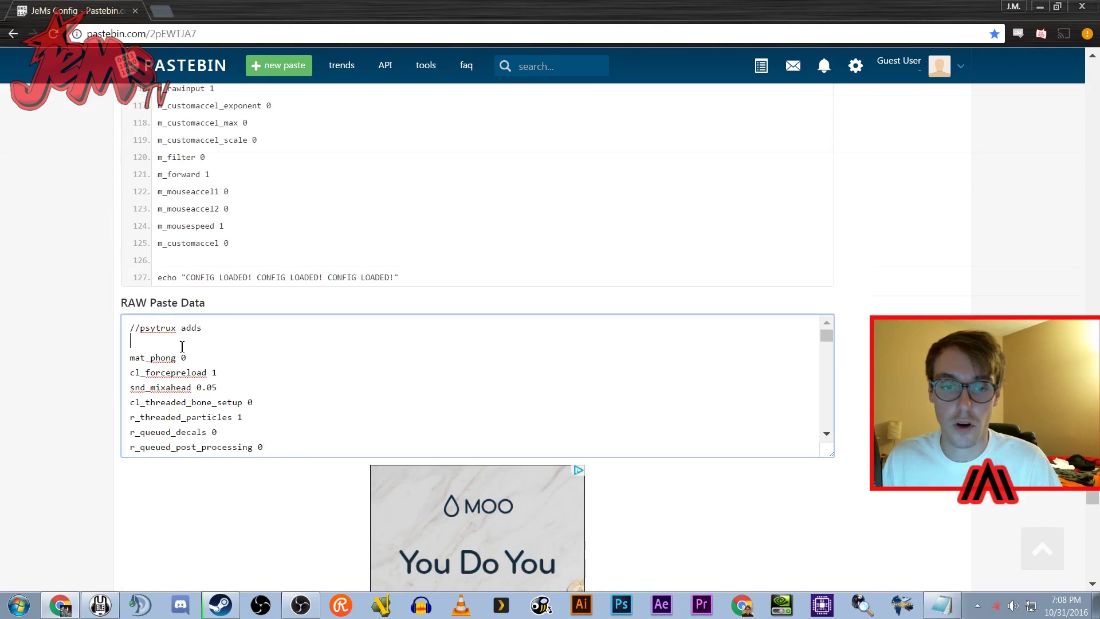
pyautogui.scroll(-8, 152, 331)
pyautogui.scroll(-15, 177, 351)
pyautogui.scroll(1, 192, 217)
pyautogui.scroll(8, 167, 343)
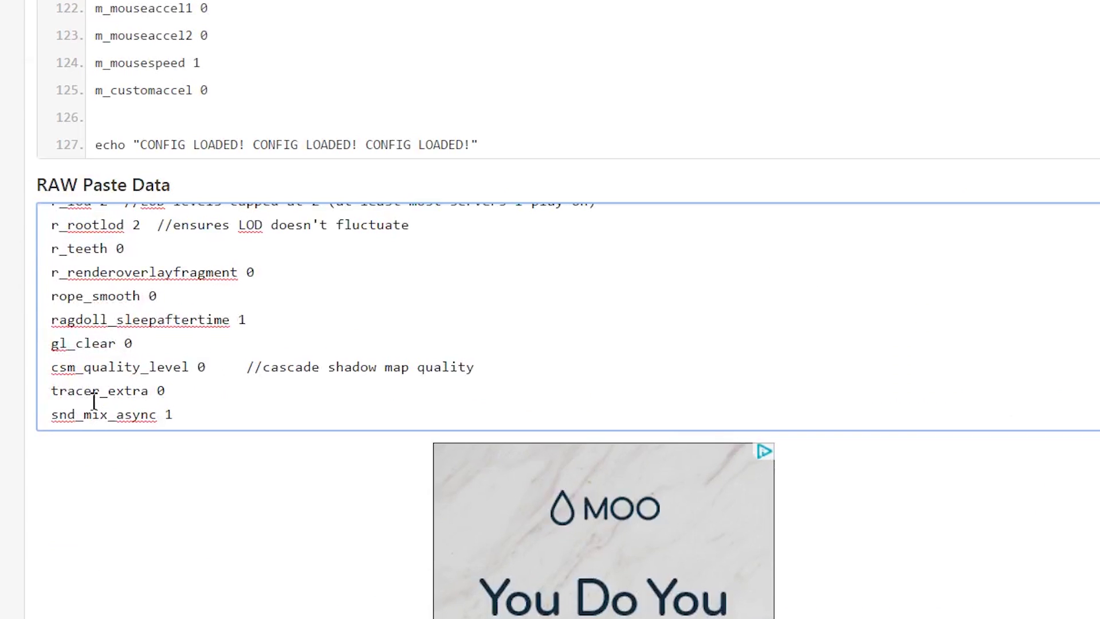
# - Copy all of the raw paste data into the blank Notepad document and minimize the browser
pyautogui.hotkey('ctrl', 'a')
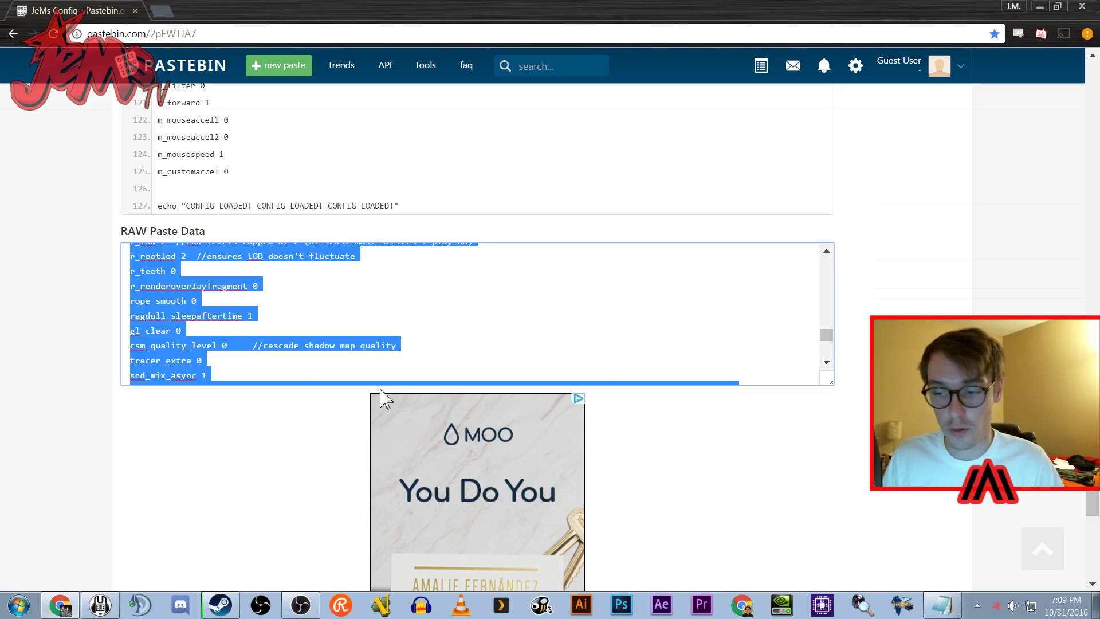
pyautogui.click(940, 603)
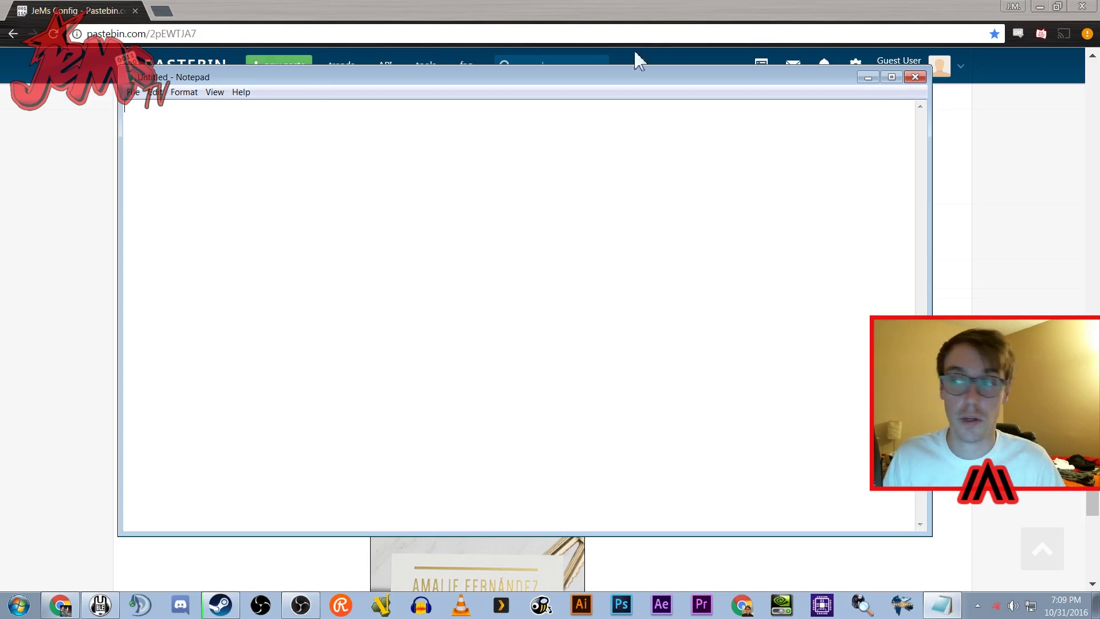
pyautogui.click(1040, 6)
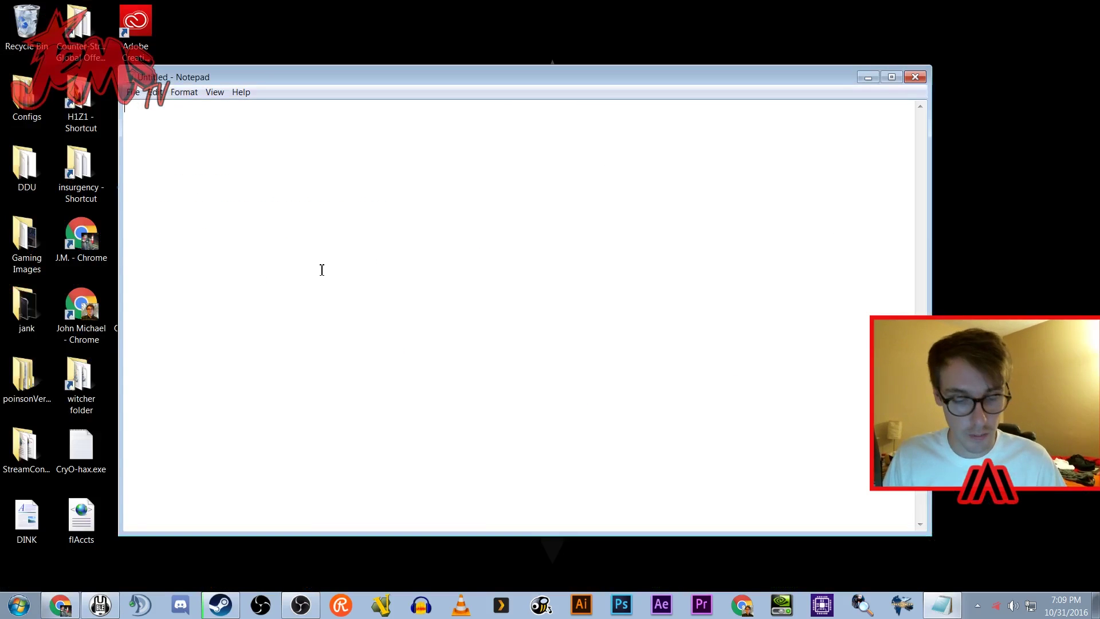
pyautogui.hotkey('ctrl', 'v')
# - Move and enlarge the Notepad window so that more of the config fits, starting from its first line
pyautogui.click(892, 76)
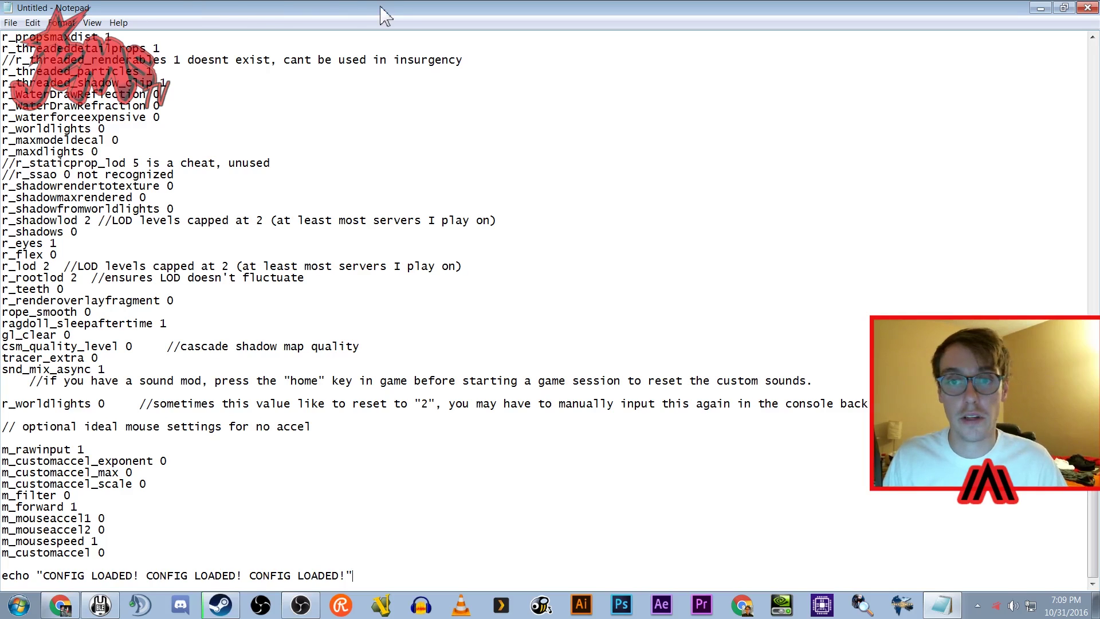
pyautogui.click(1063, 8)
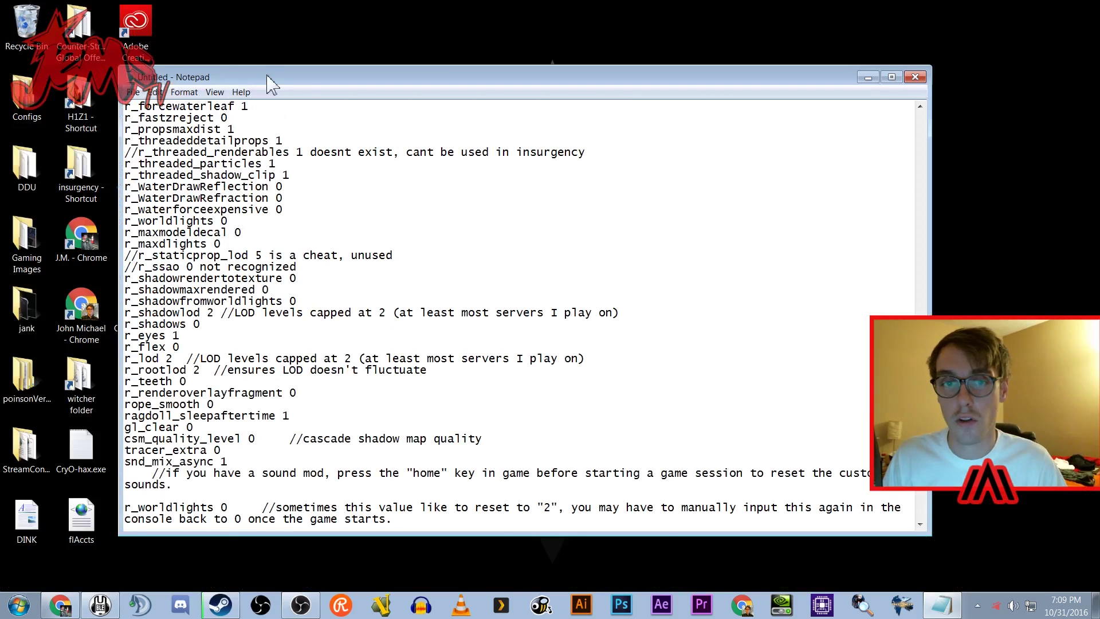
pyautogui.moveTo(269, 83); pyautogui.dragTo(270, 48)
pyautogui.moveTo(920, 413); pyautogui.dragTo(908, 123)
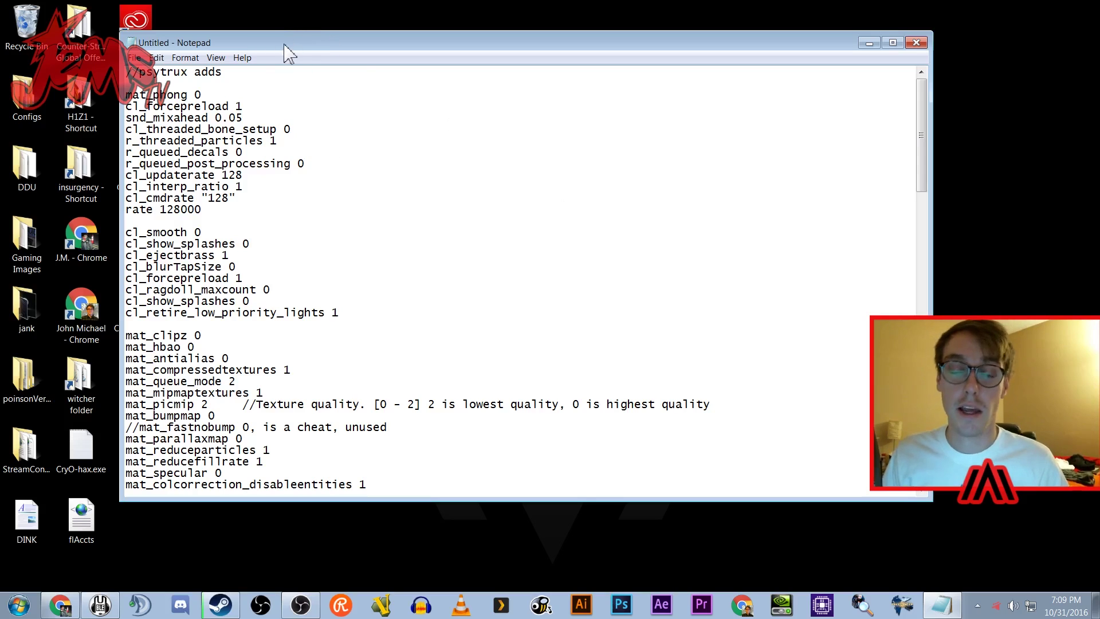
pyautogui.moveTo(269, 54); pyautogui.dragTo(269, 63)
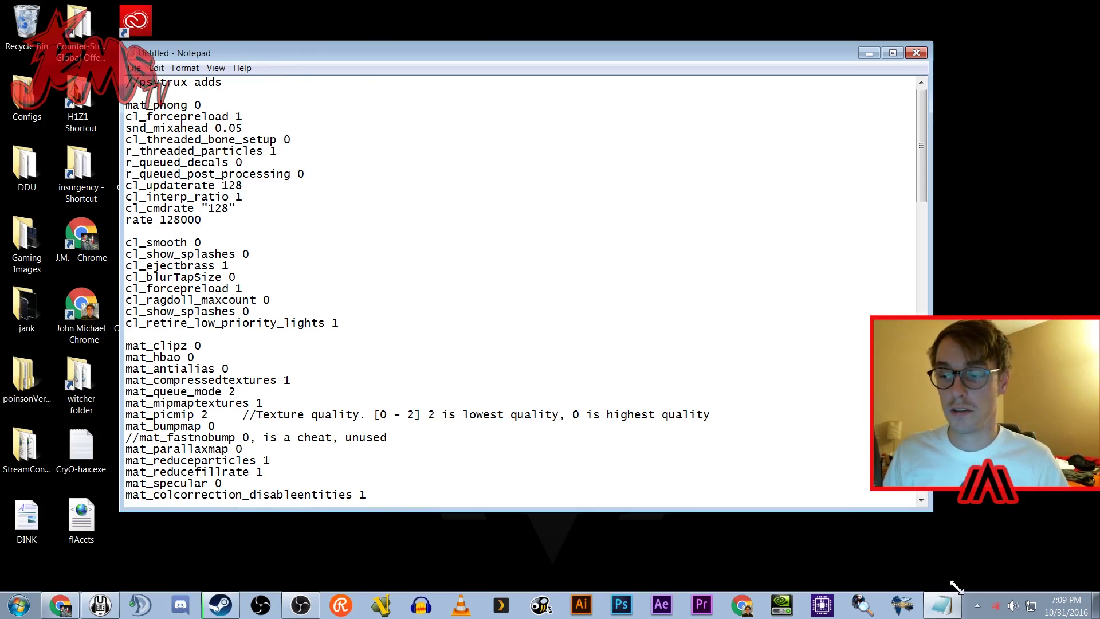
pyautogui.moveTo(946, 574); pyautogui.dragTo(955, 586)
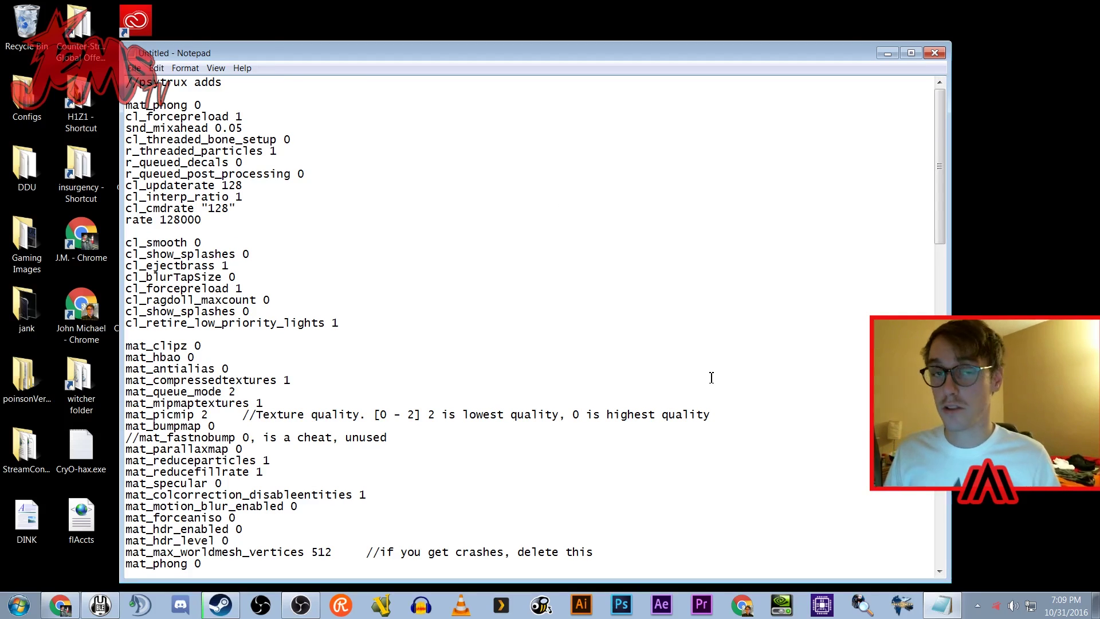
# - Examine the pasted config's commands and comments, from the texture settings through the mouse settings, and return to its beginning
pyautogui.scroll(-20, 228, 110)
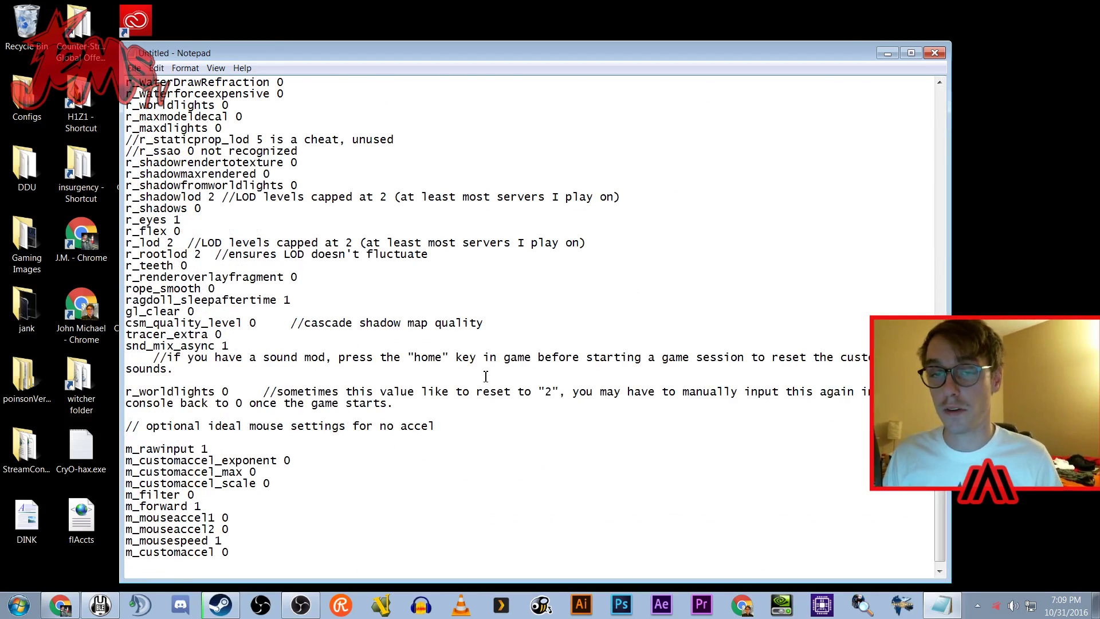
pyautogui.scroll(4, 485, 376)
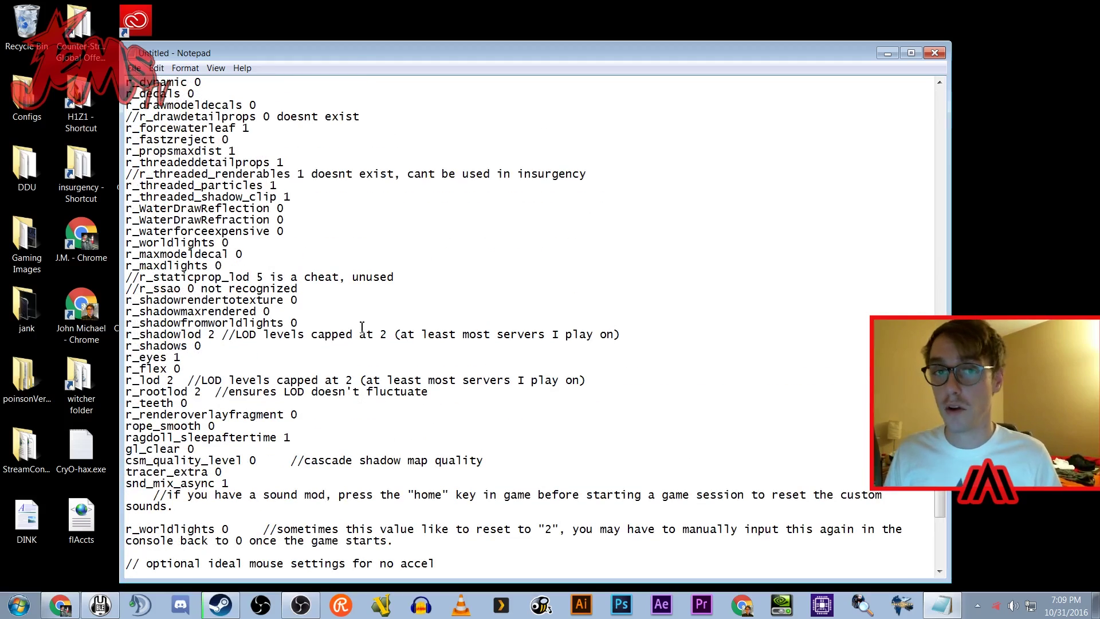
pyautogui.scroll(20, 274, 309)
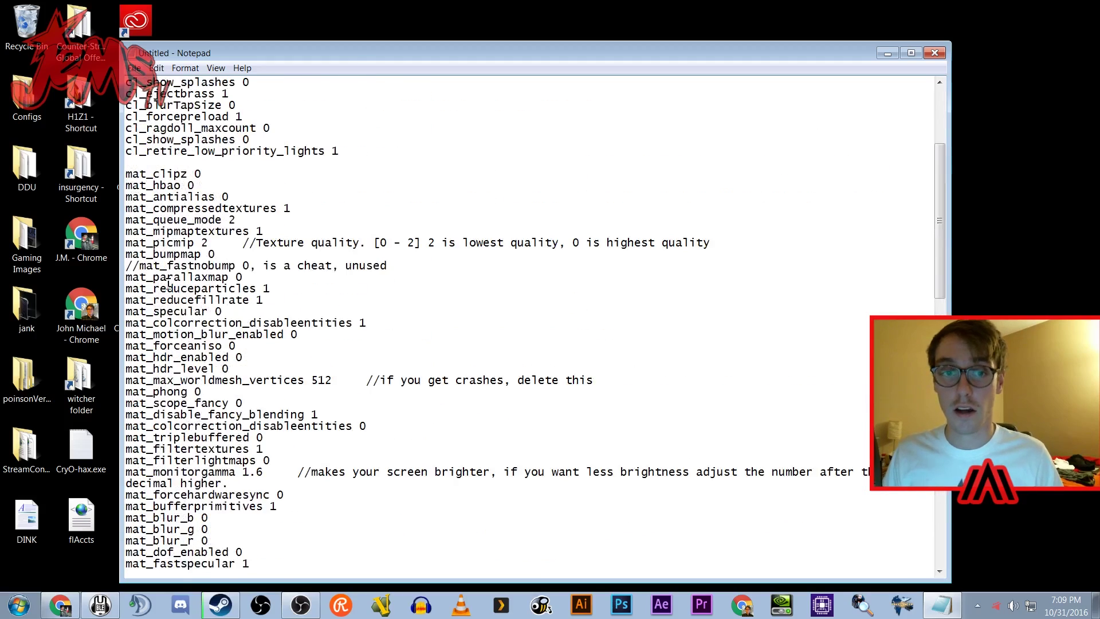
pyautogui.scroll(-4, 227, 179)
pyautogui.scroll(-6, 238, 229)
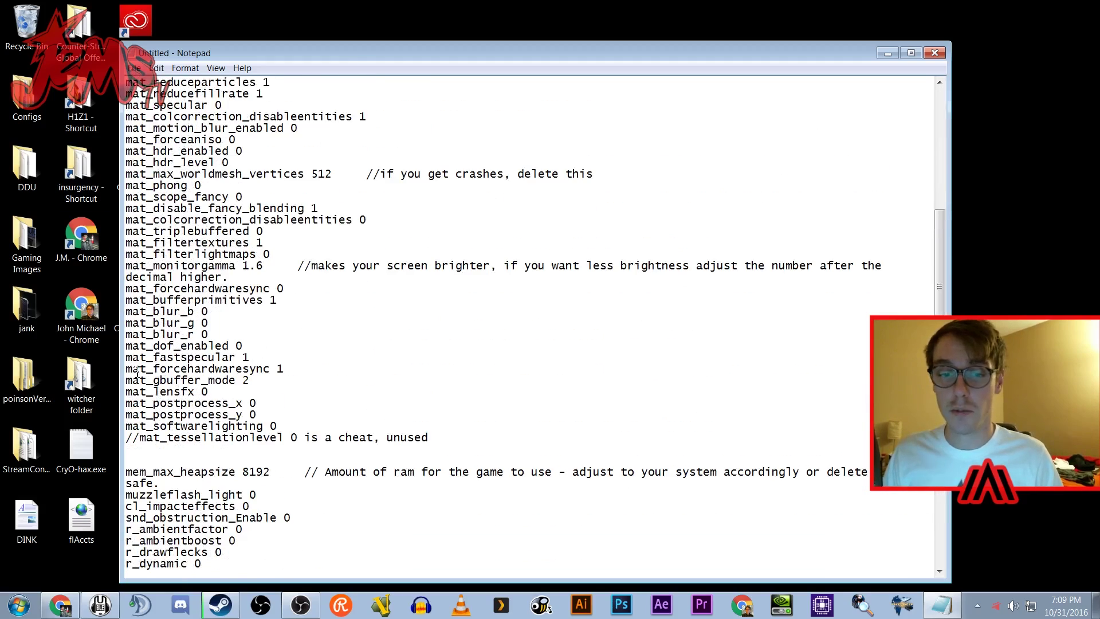
pyautogui.scroll(-8, 292, 353)
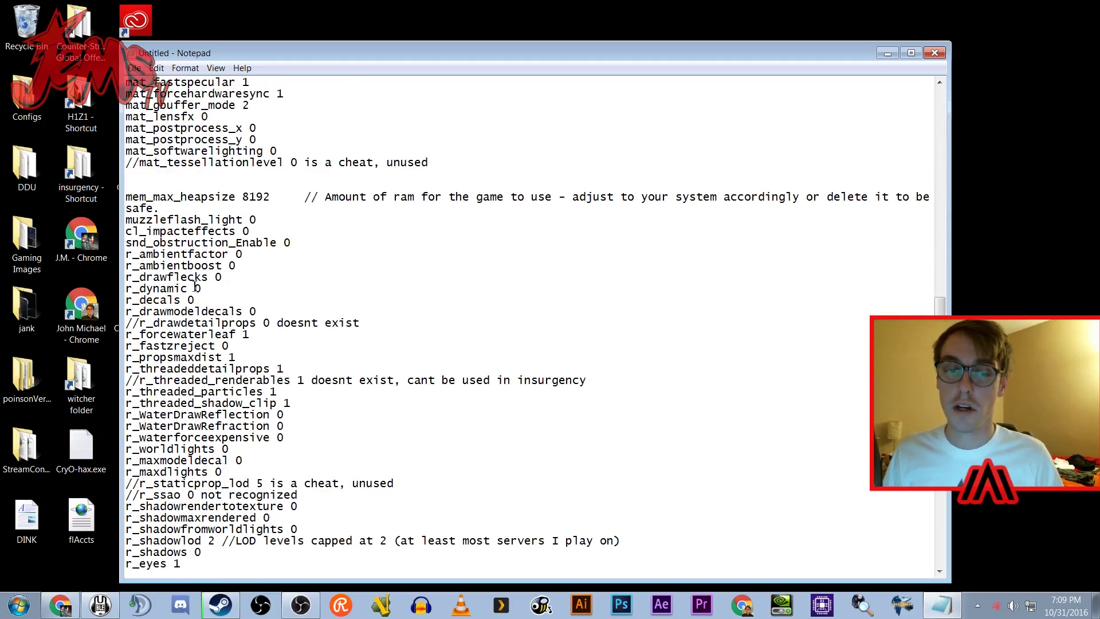
pyautogui.scroll(-4, 196, 280)
pyautogui.scroll(20, 246, 244)
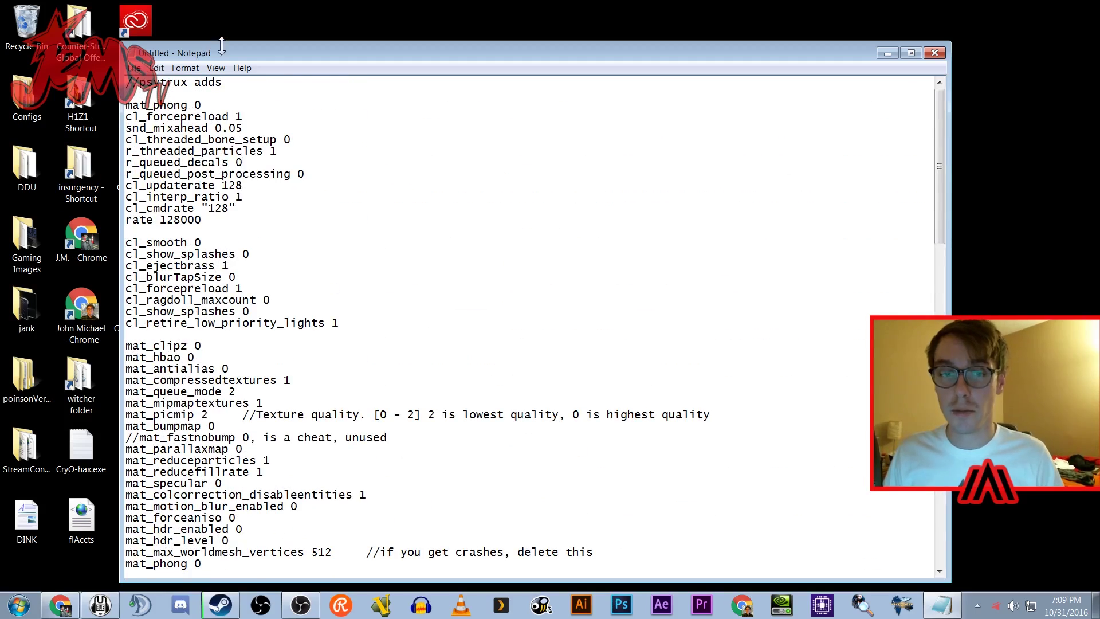
# - Highlight the network rate lines from cl_updaterate to rate to examine them, then clear the selection
pyautogui.moveTo(223, 235); pyautogui.dragTo(125, 199)
pyautogui.moveTo(239, 228); pyautogui.dragTo(116, 191)
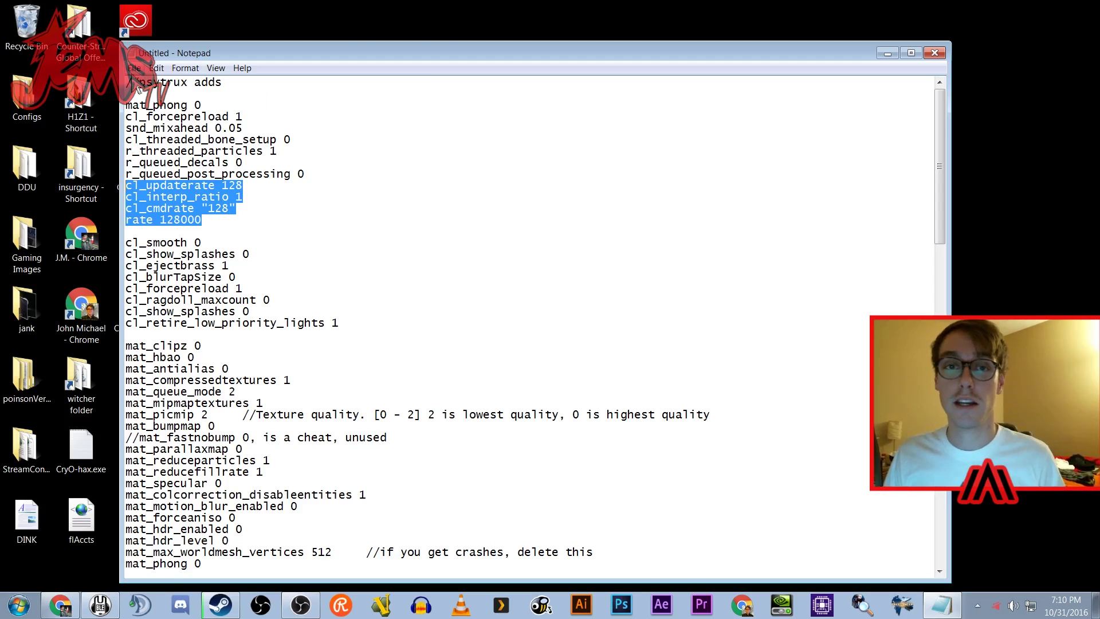
pyautogui.click(208, 225)
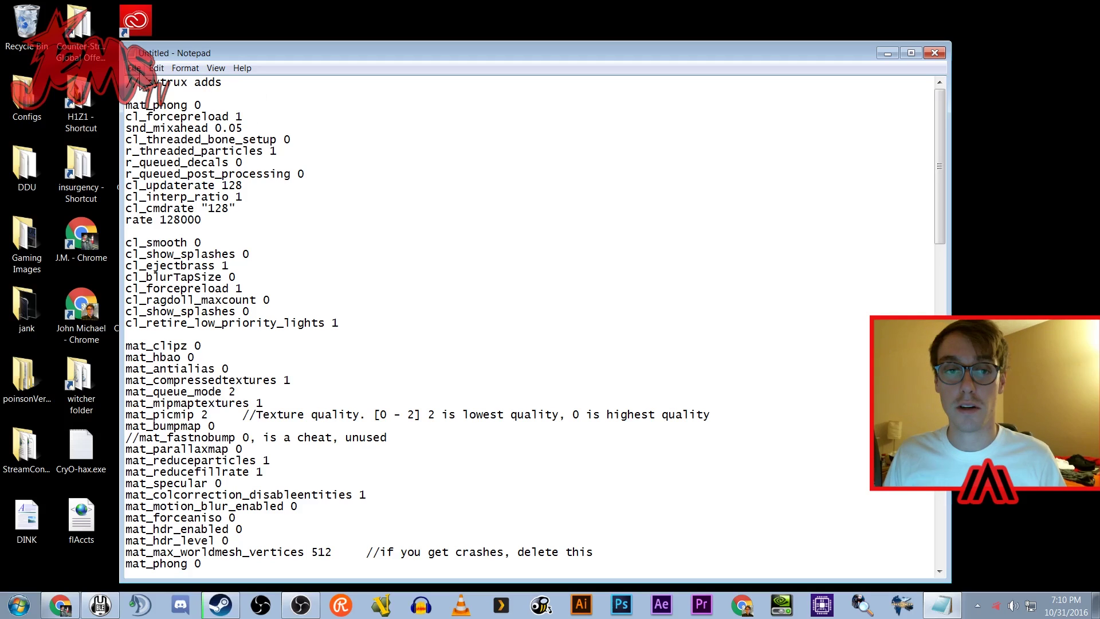
# - Prepare to save the document in the insurgency2 > insurgency > cfg folder, with the file type set to All Files
pyautogui.click(135, 68)
pyautogui.click(176, 126)
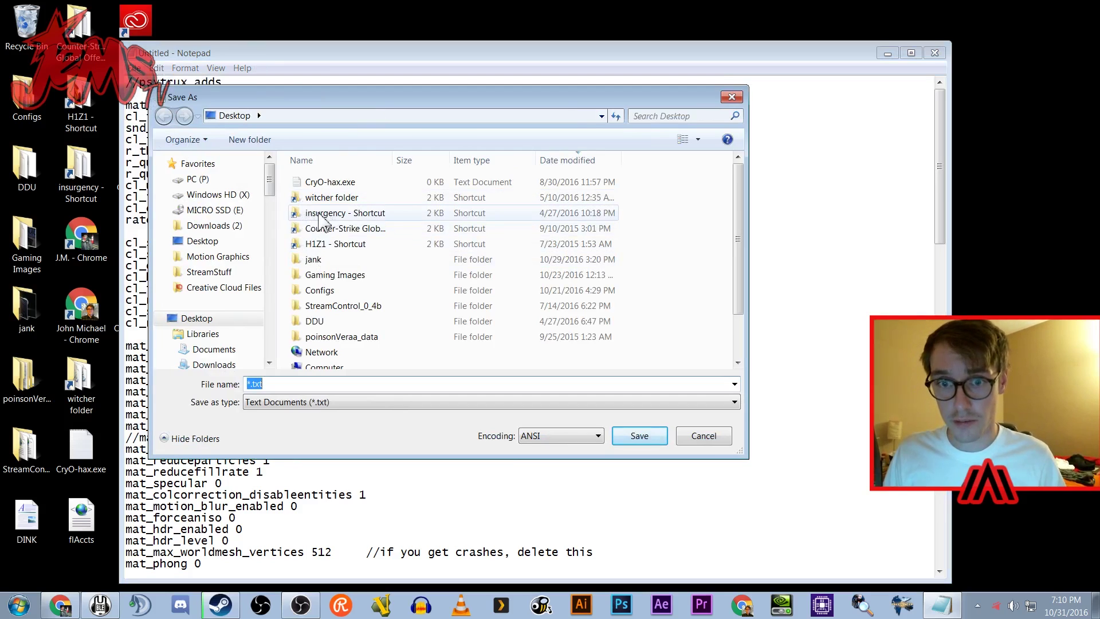
pyautogui.doubleClick(328, 214)
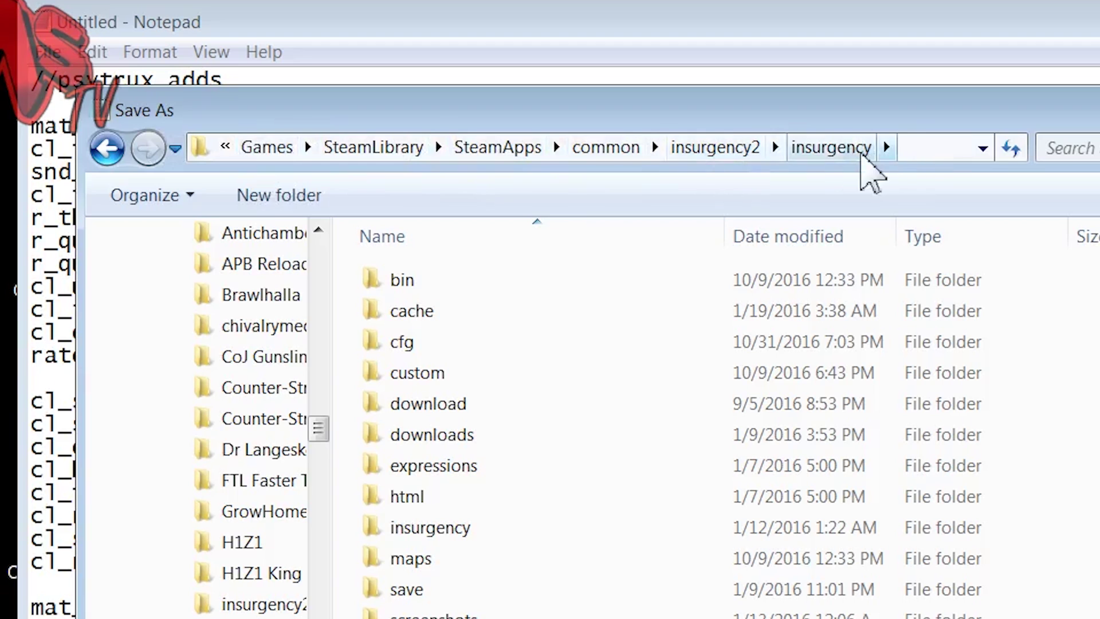
pyautogui.doubleClick(431, 344)
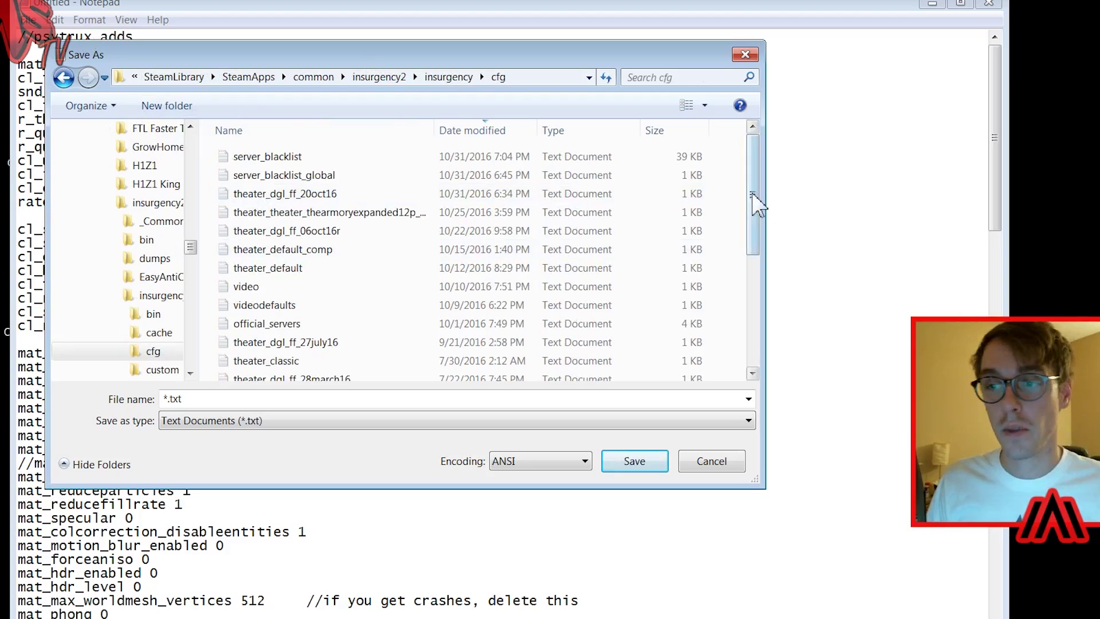
pyautogui.moveTo(755, 204); pyautogui.dragTo(638, 166)
pyautogui.click(194, 422)
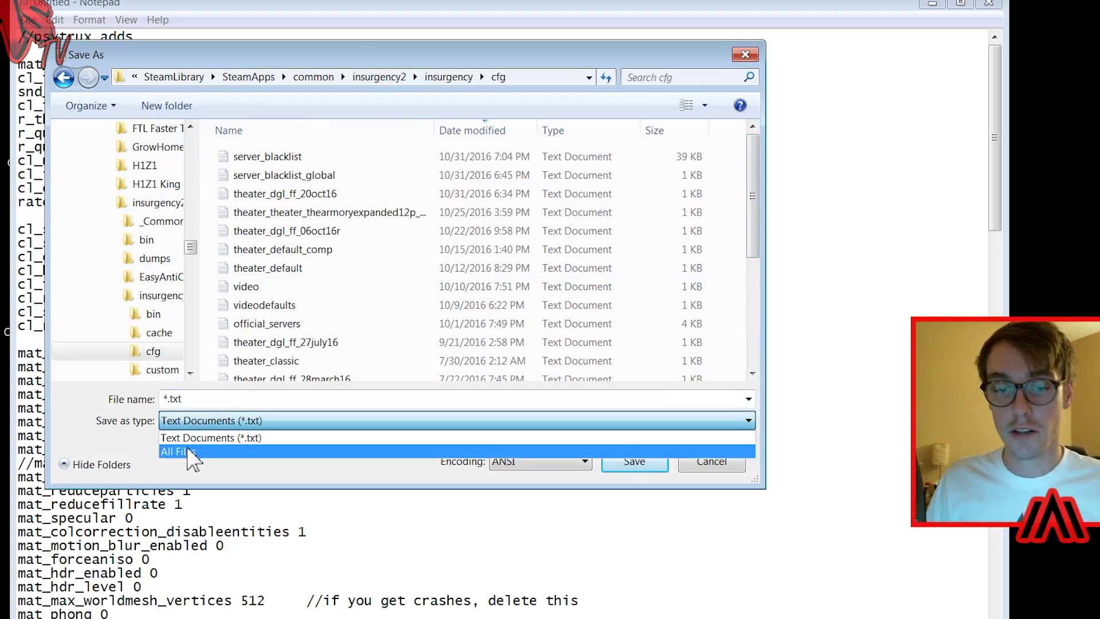
pyautogui.click(191, 453)
# - Enter jems.cfg as the file name, then replace it with autoexec.cfg
pyautogui.click(192, 401)
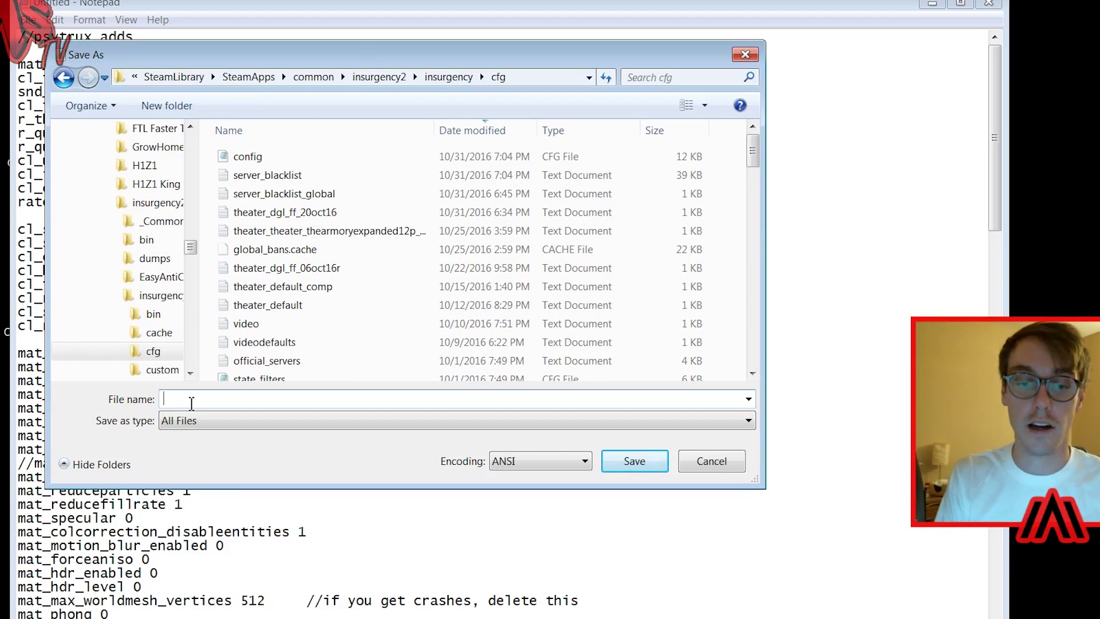
pyautogui.write('jems')
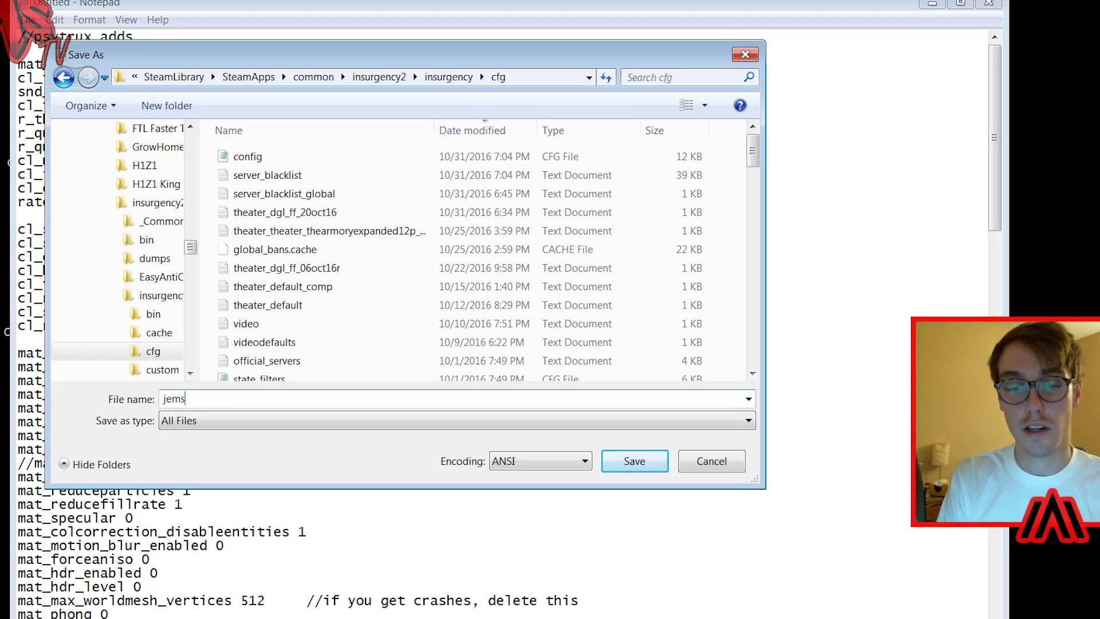
pyautogui.write('.cfg')
pyautogui.hotkey('ctrl', 'a')
pyautogui.write('a')
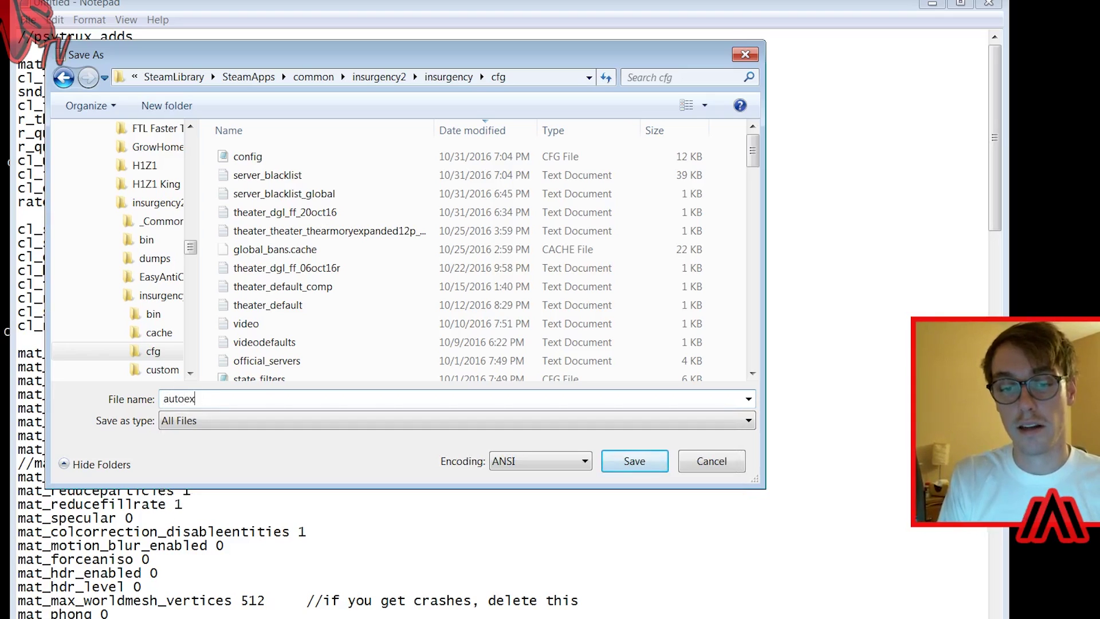
# - Name the file jems.cfg and save it in the cfg folder
pyautogui.hotkey('ctrl', 'a')
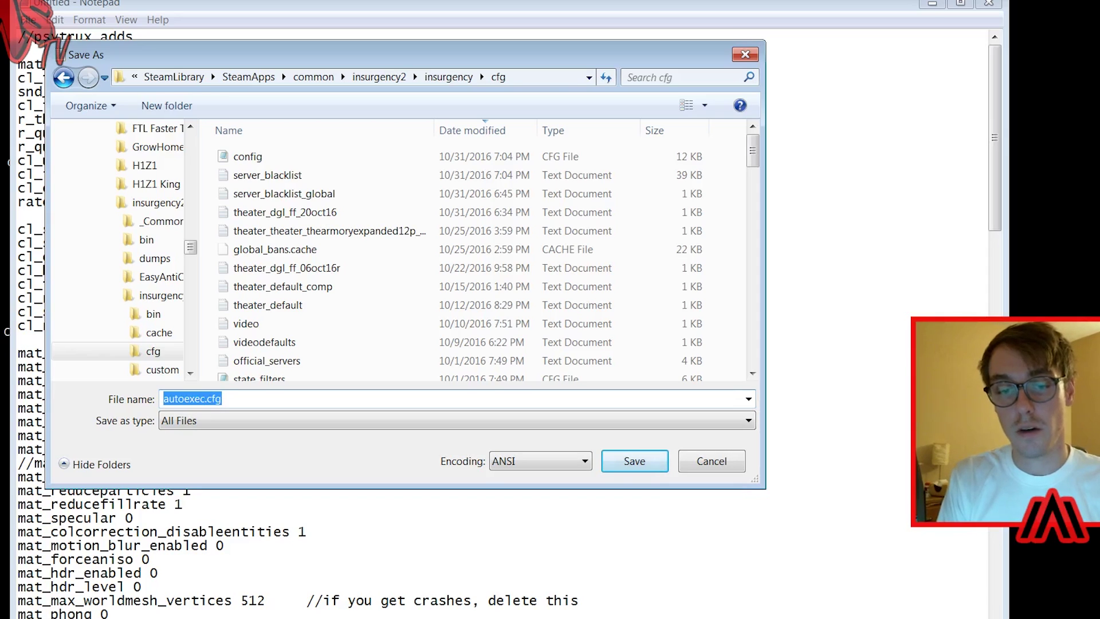
pyautogui.write('je')
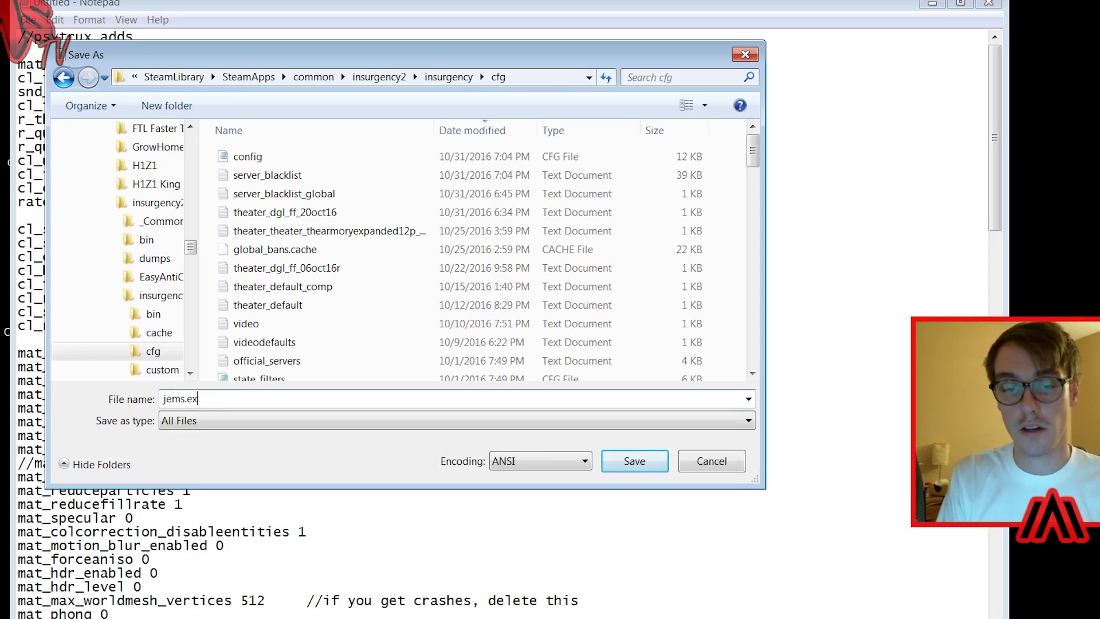
pyautogui.write('ms.cfg')
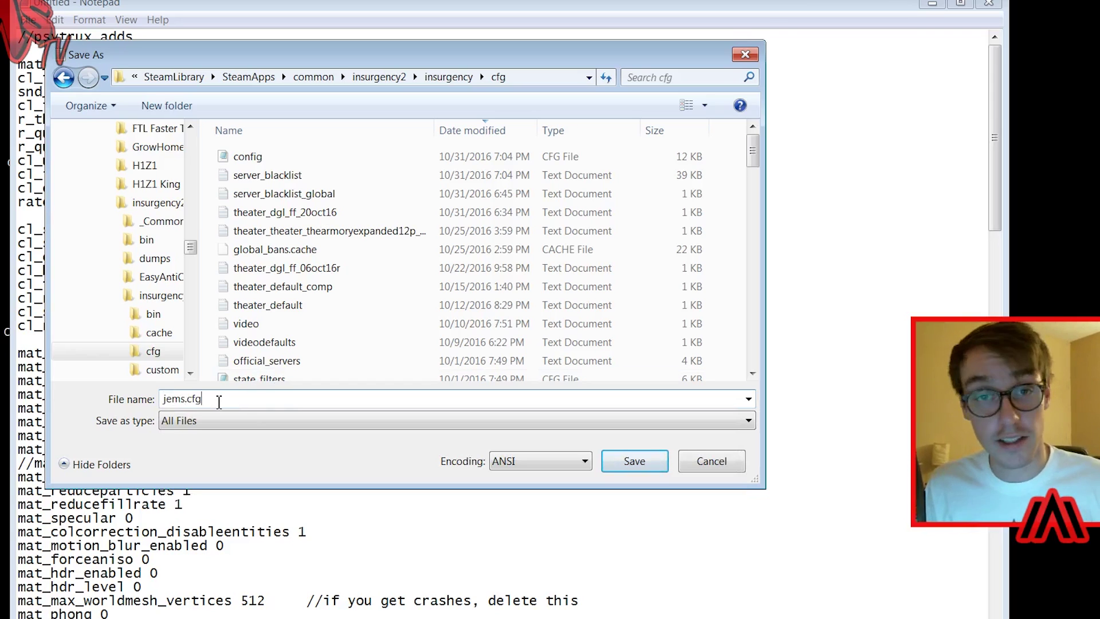
pyautogui.click(633, 463)
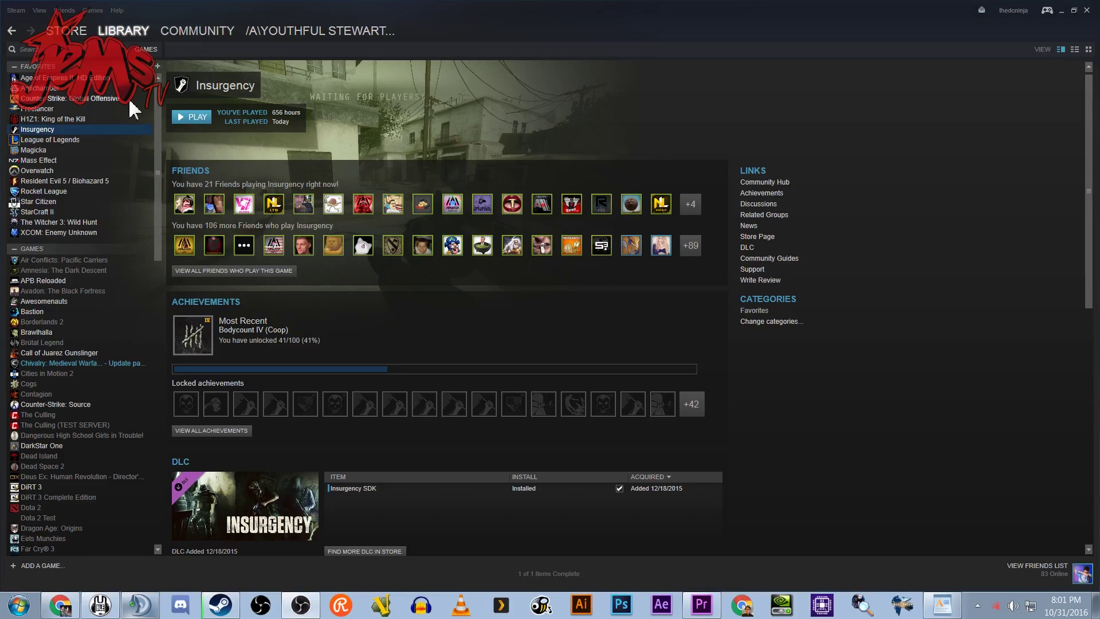
# - Open the launch options in Insurgency's properties and enter +exec jems.cfg
pyautogui.rightClick(36, 130)
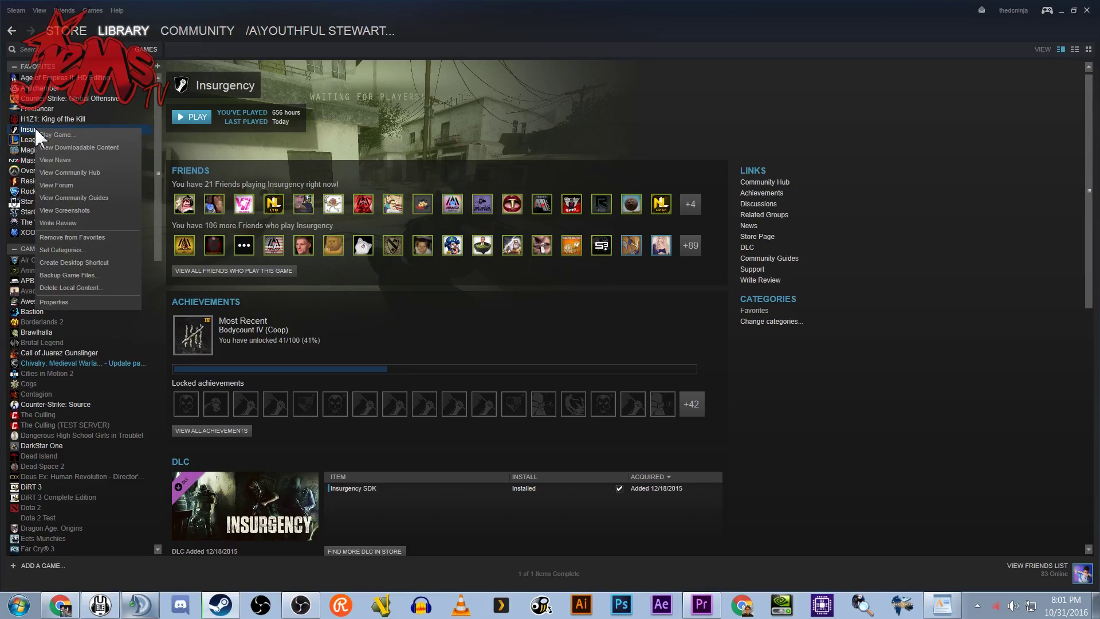
pyautogui.click(56, 303)
pyautogui.moveTo(564, 120); pyautogui.dragTo(556, 165)
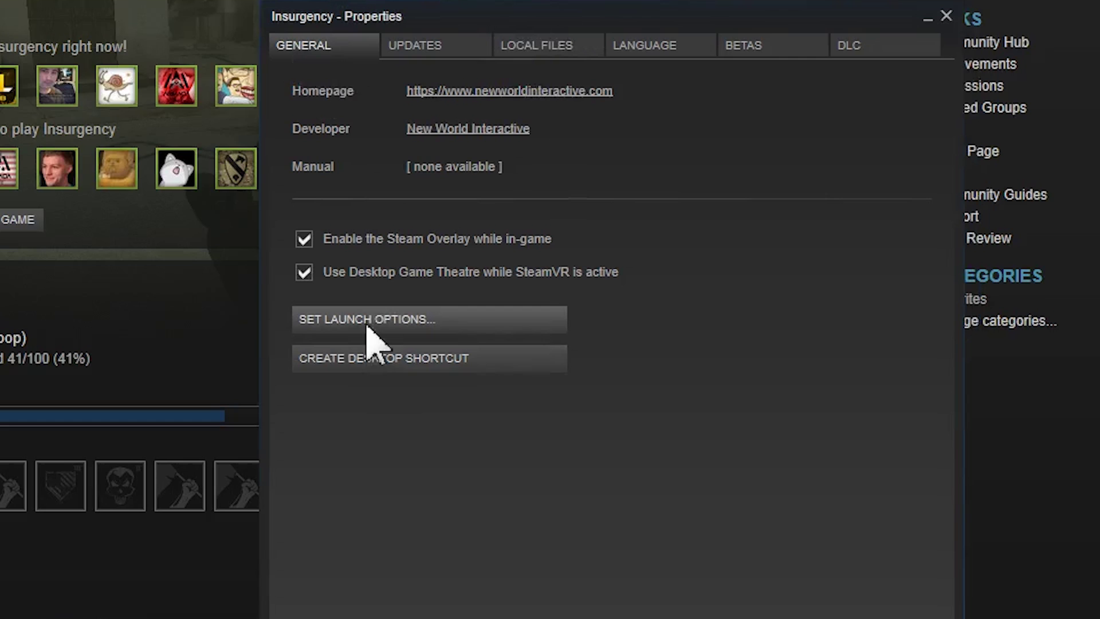
pyautogui.click(368, 325)
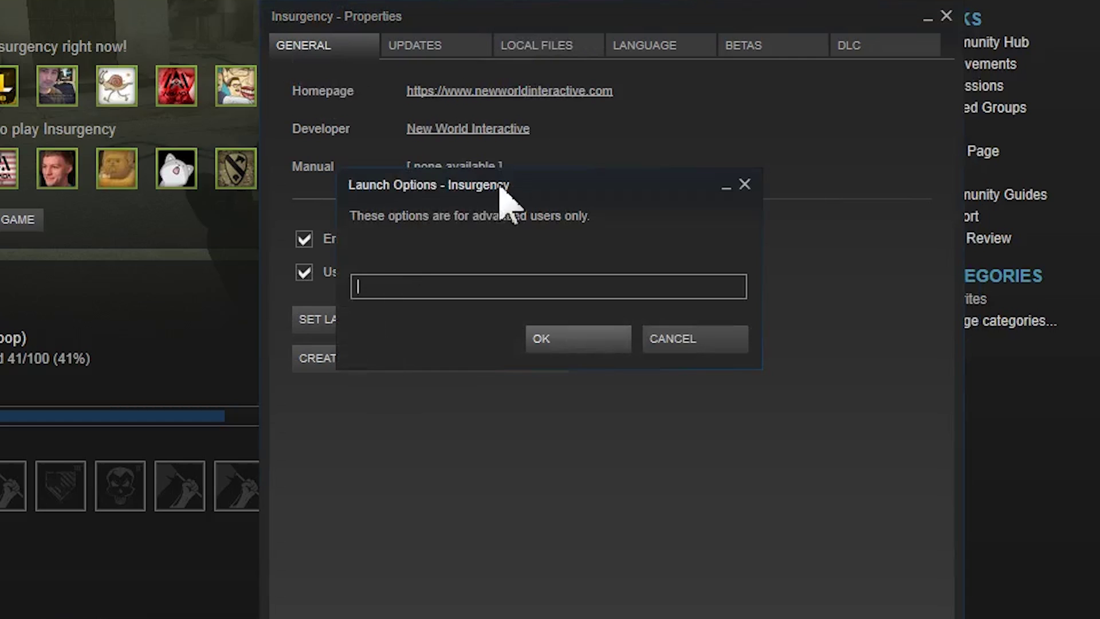
pyautogui.moveTo(504, 191); pyautogui.dragTo(622, 348)
pyautogui.moveTo(529, 348); pyautogui.dragTo(540, 386)
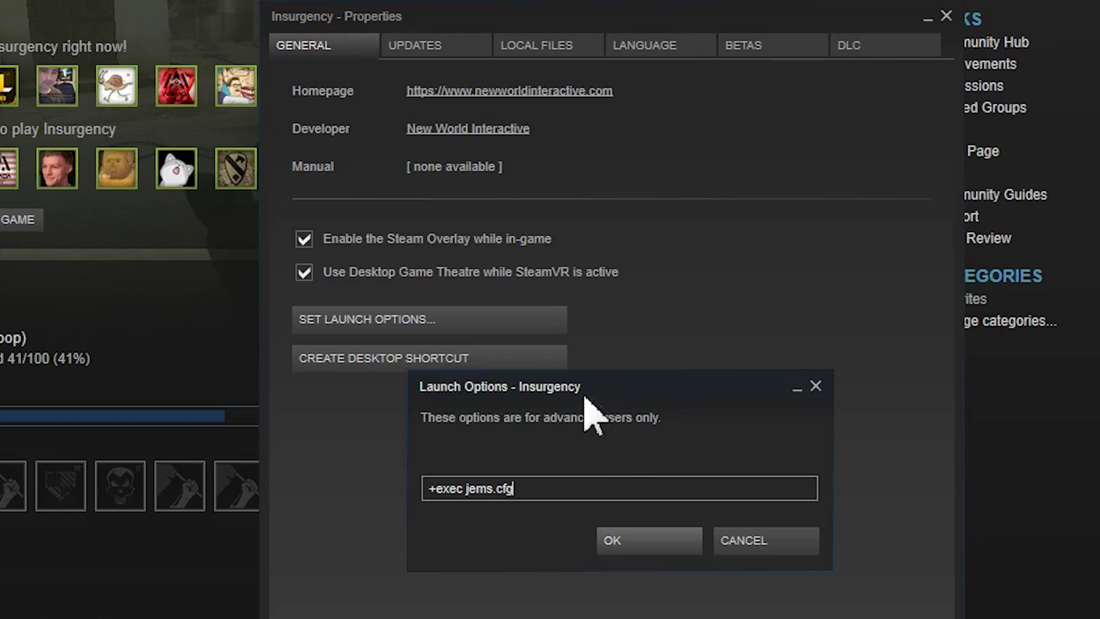
pyautogui.moveTo(587, 392); pyautogui.dragTo(638, 338)
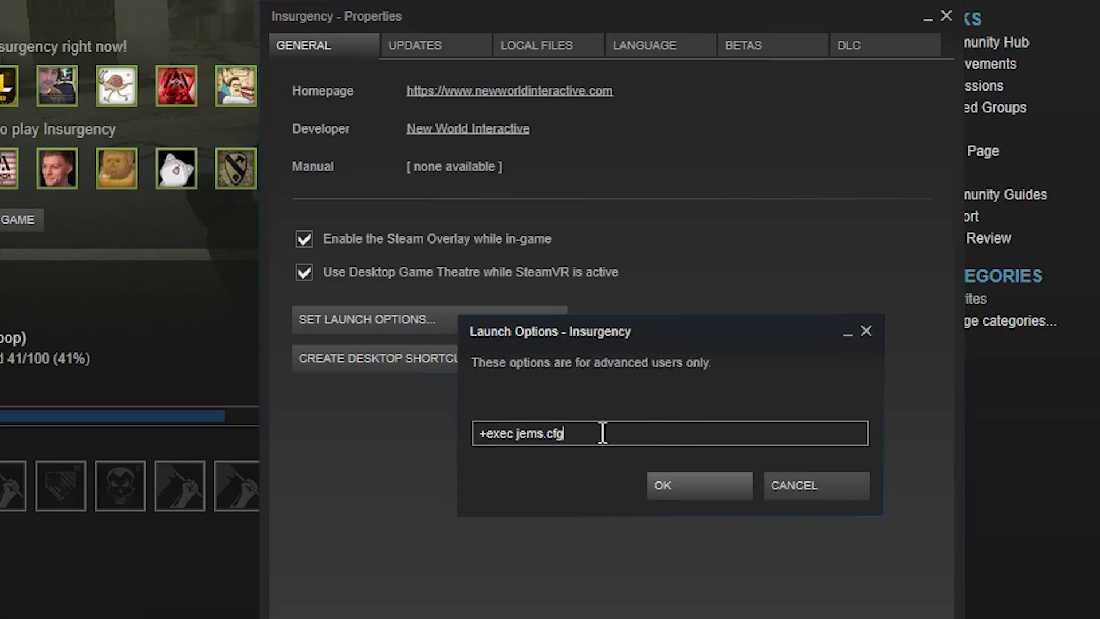
pyautogui.moveTo(652, 327); pyautogui.dragTo(654, 348)
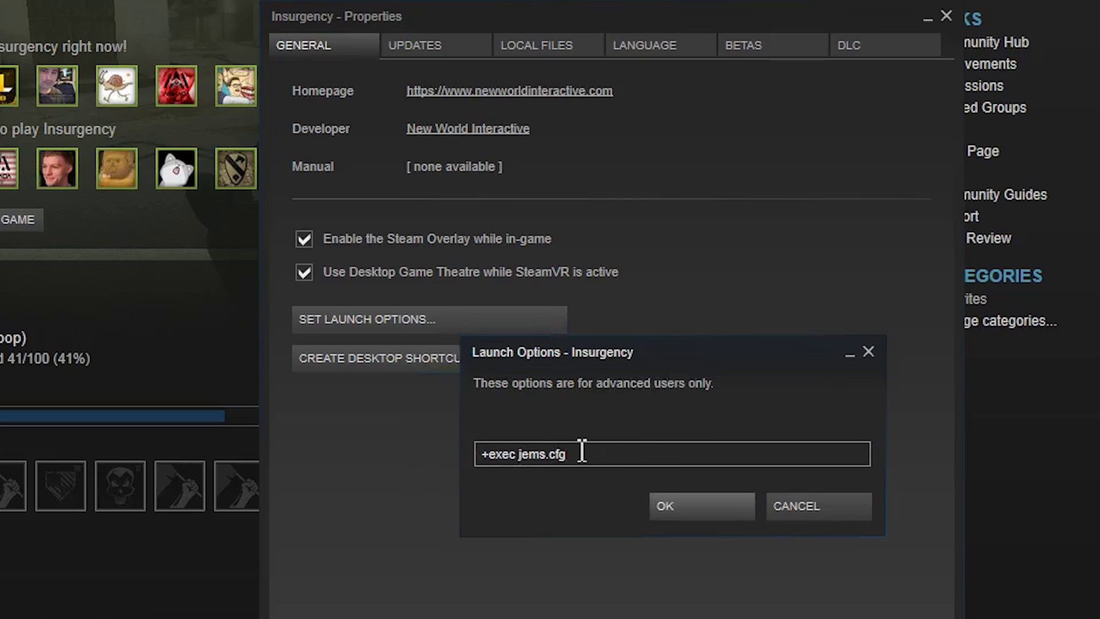
# - Replace the config name in the launch options with autoexec.cfg, and change it back to jems.cfg
pyautogui.doubleClick(533, 454)
pyautogui.write('aut')
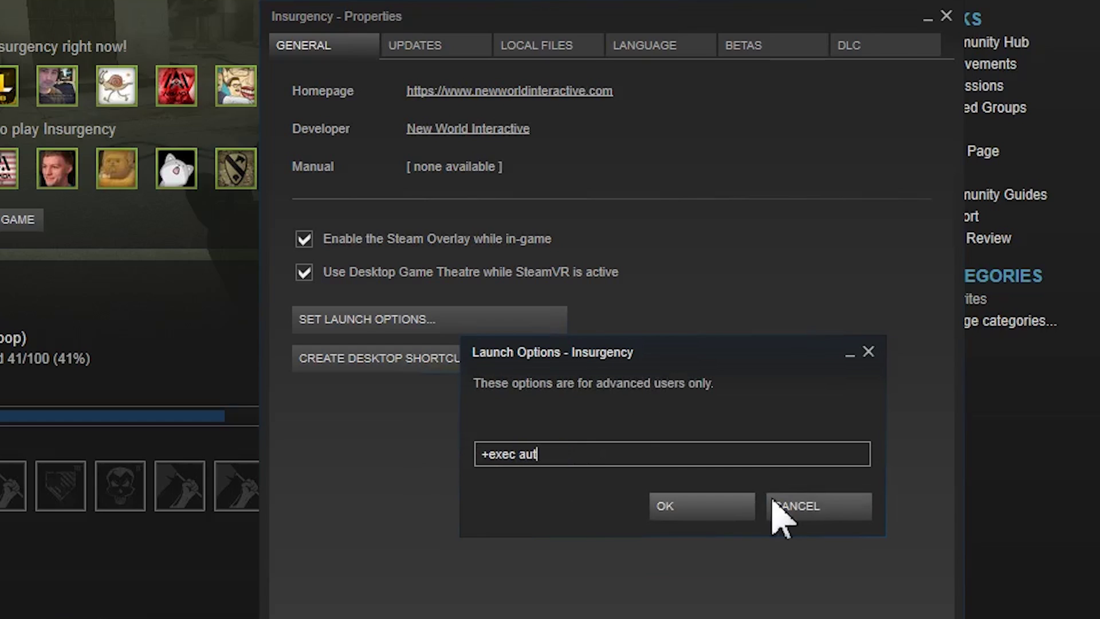
pyautogui.write('oexe')
pyautogui.write('c.cfg')
pyautogui.press('BackSpace')
pyautogui.press('BackSpace')
pyautogui.press('BackSpace')
pyautogui.press('BackSpace')
pyautogui.press('BackSpace')
pyautogui.press('BackSpace')
pyautogui.press('BackSpace')
pyautogui.press('BackSpace')
pyautogui.press('BackSpace')
pyautogui.press('BackSpace')
pyautogui.press('BackSpace')
pyautogui.write('jems.cfg')
# - Add -high after +exec jems.cfg, confirm the launch options and close the game's properties
pyautogui.write('-high')
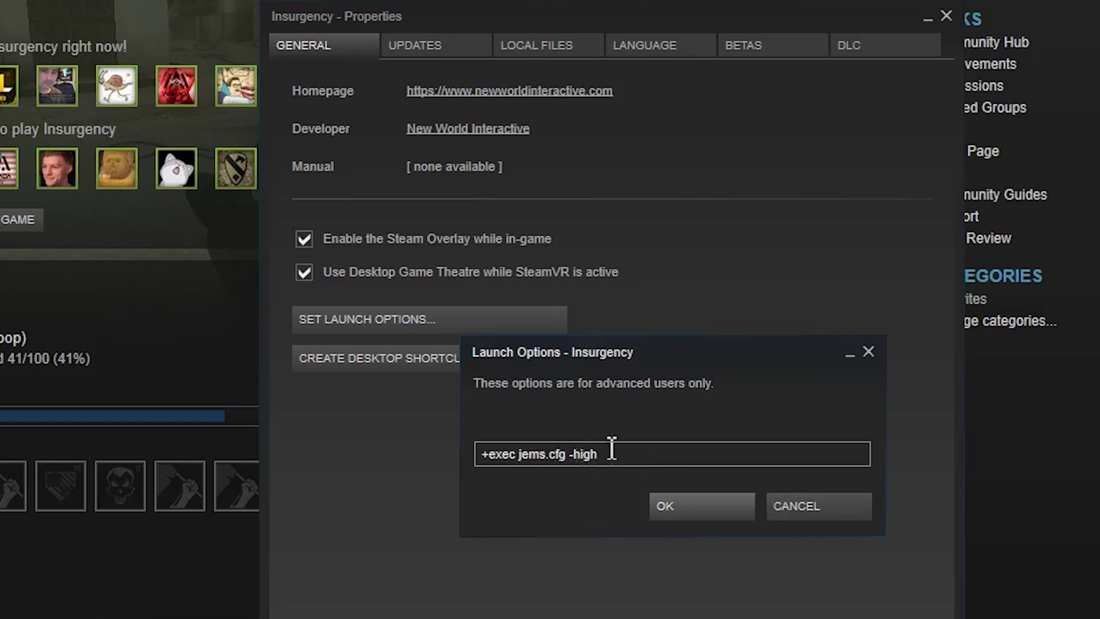
pyautogui.moveTo(655, 356); pyautogui.dragTo(871, 342)
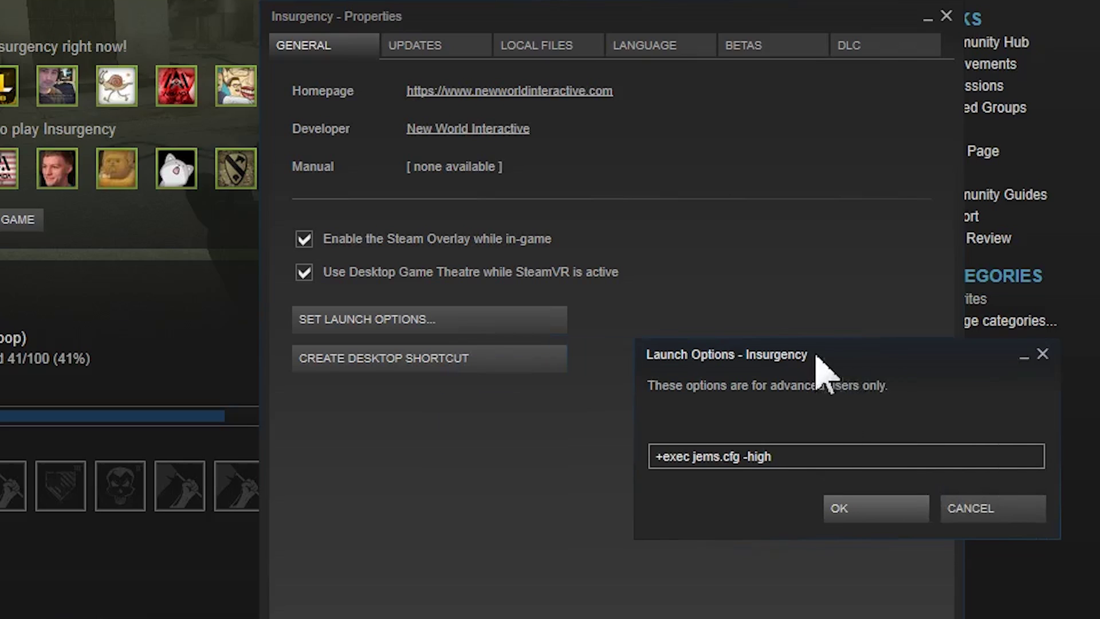
pyautogui.moveTo(818, 371); pyautogui.dragTo(764, 405)
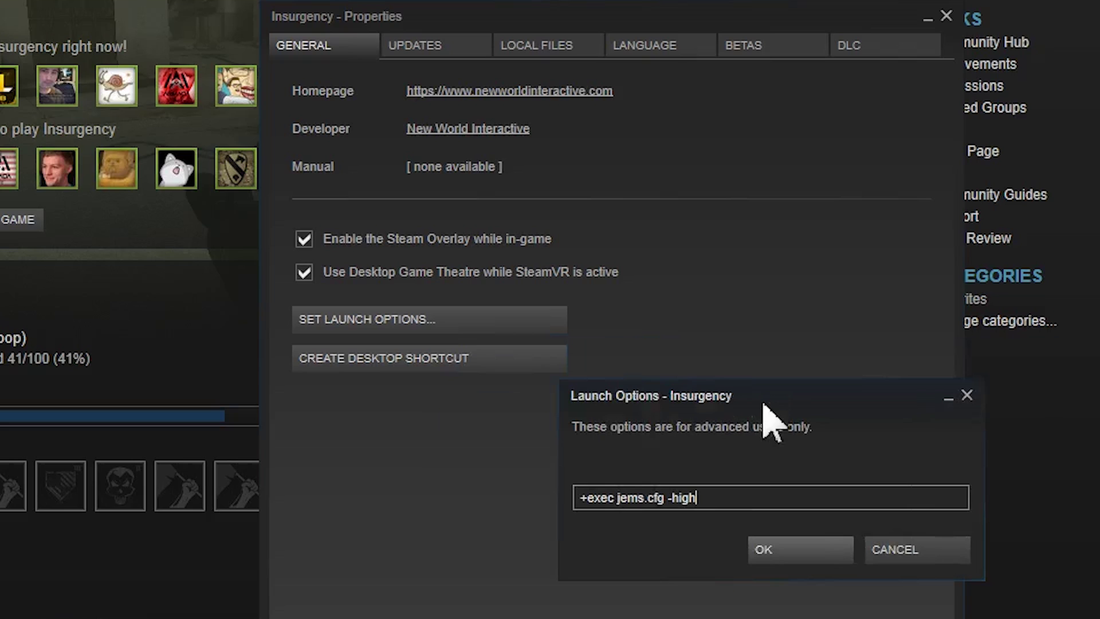
pyautogui.moveTo(765, 395); pyautogui.dragTo(676, 493)
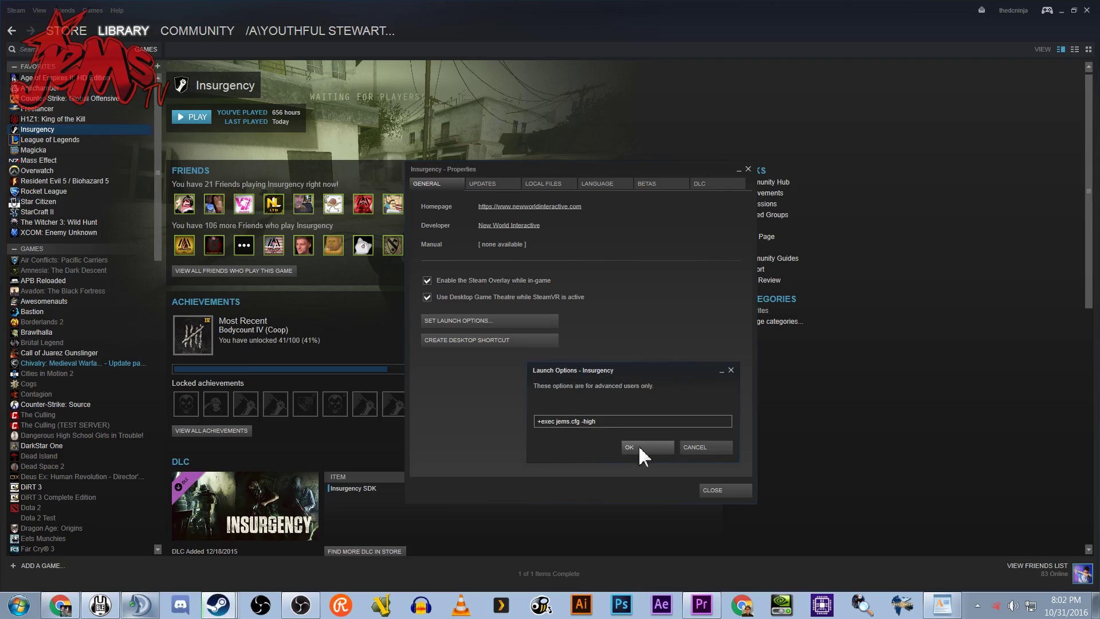
pyautogui.click(726, 568)
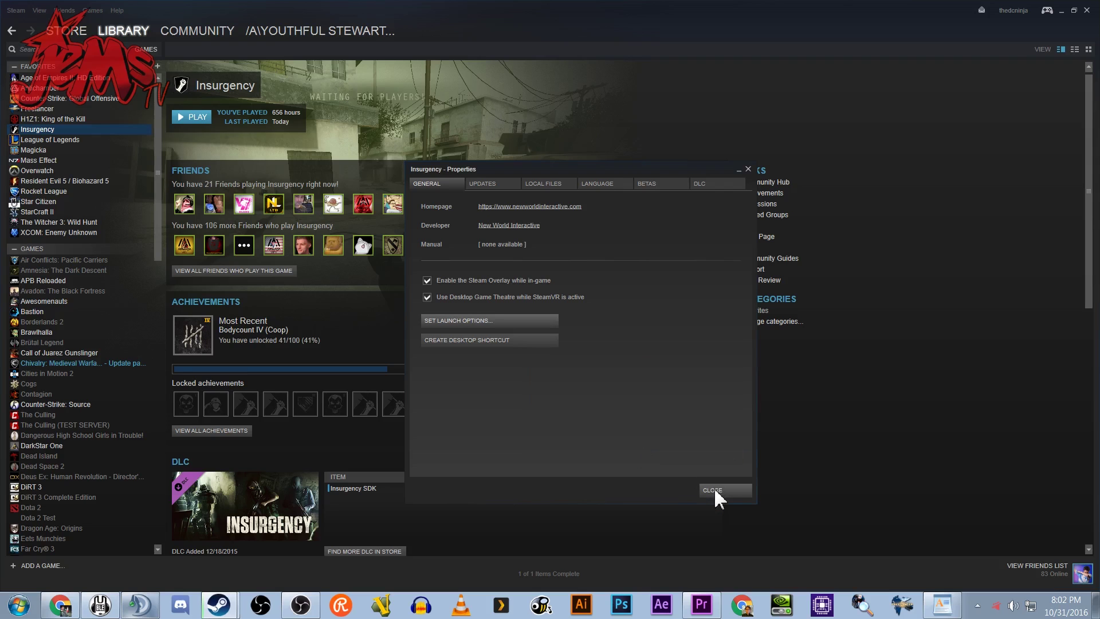
pyautogui.click(714, 488)
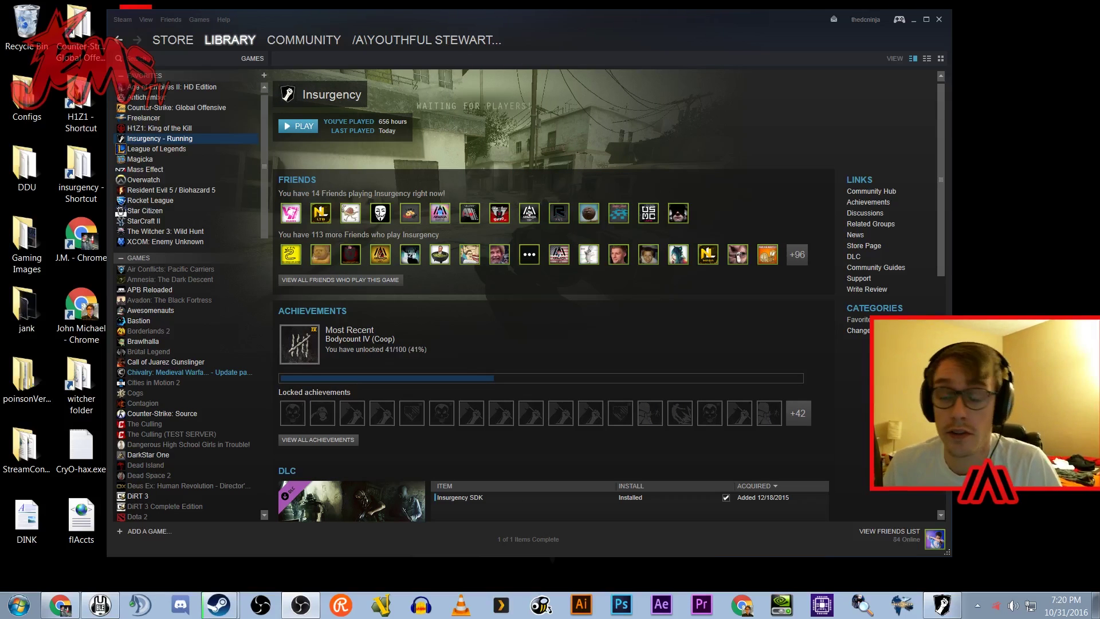
# - Open the Windows Services console by running services.msc
pyautogui.click(17, 606)
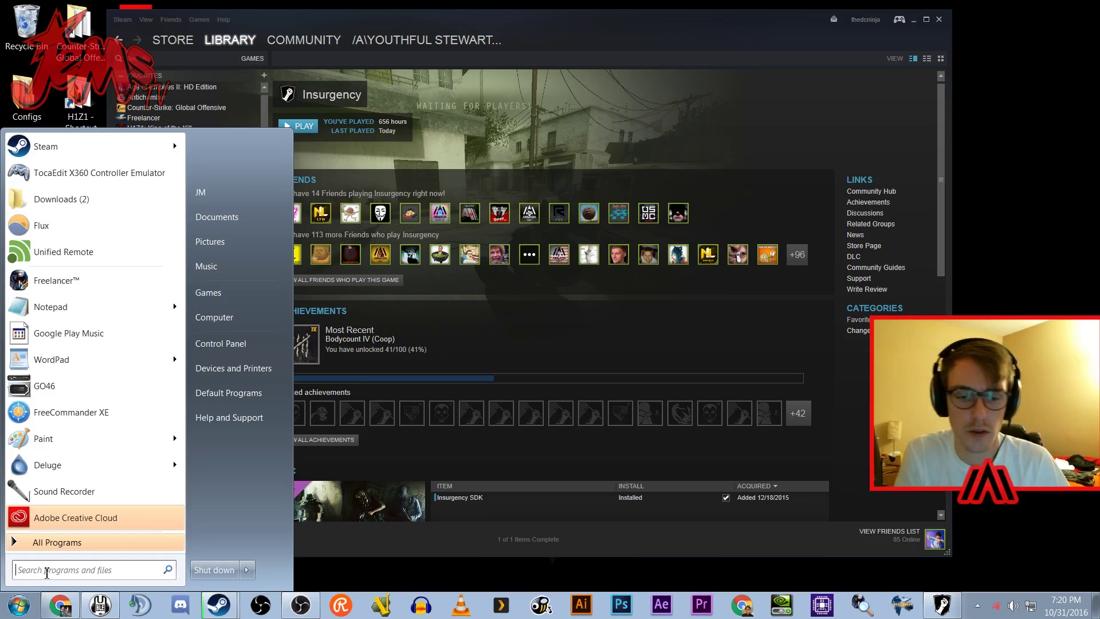
pyautogui.write('ru')
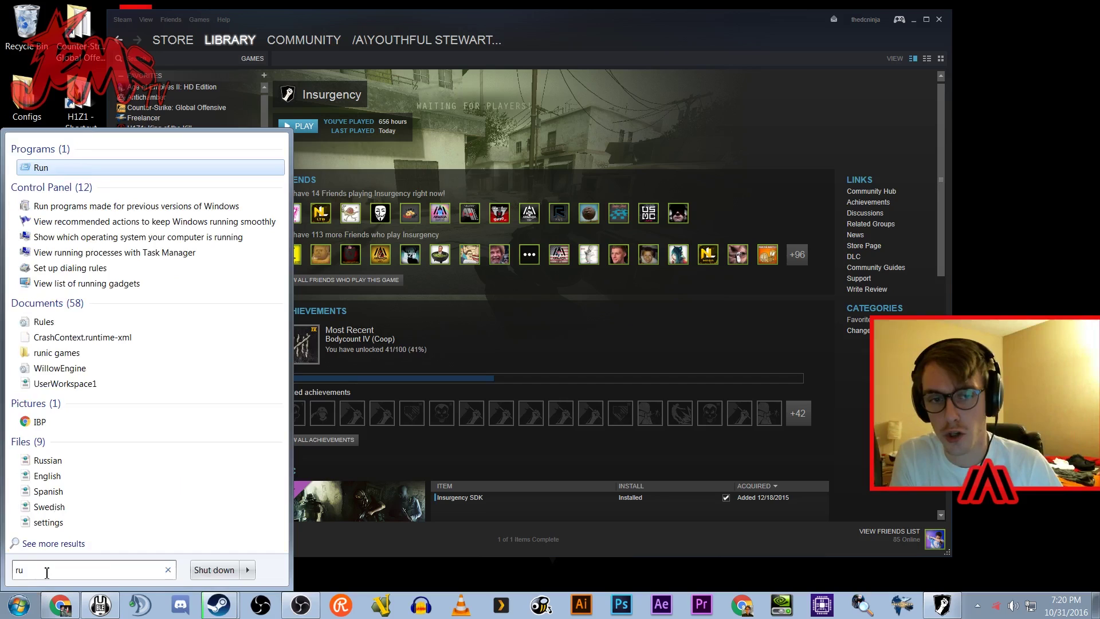
pyautogui.press('Return')
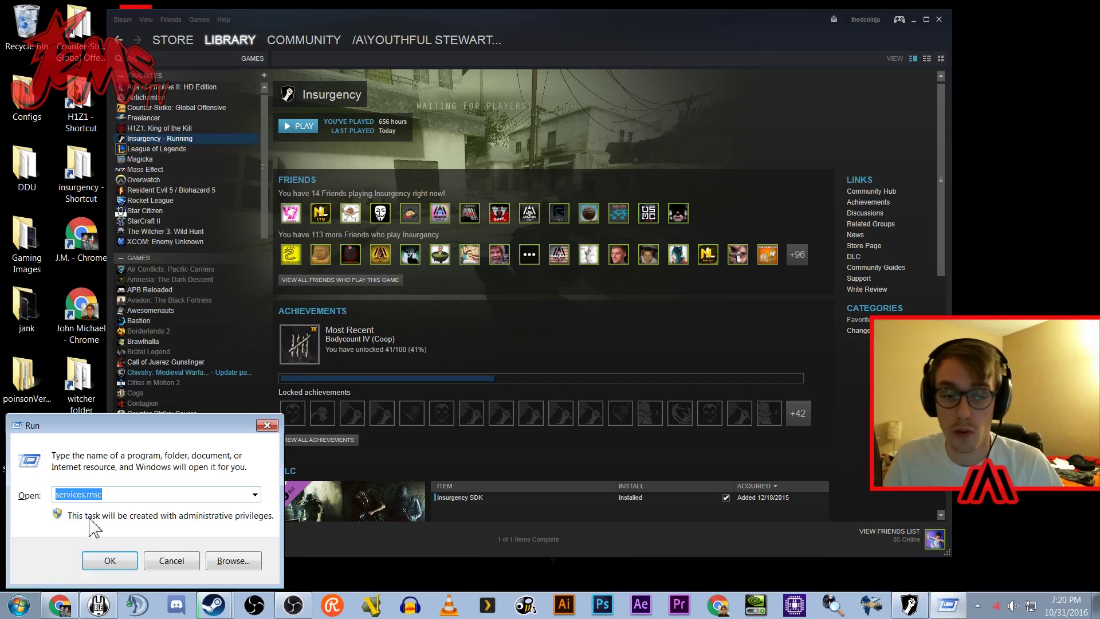
pyautogui.click(69, 497)
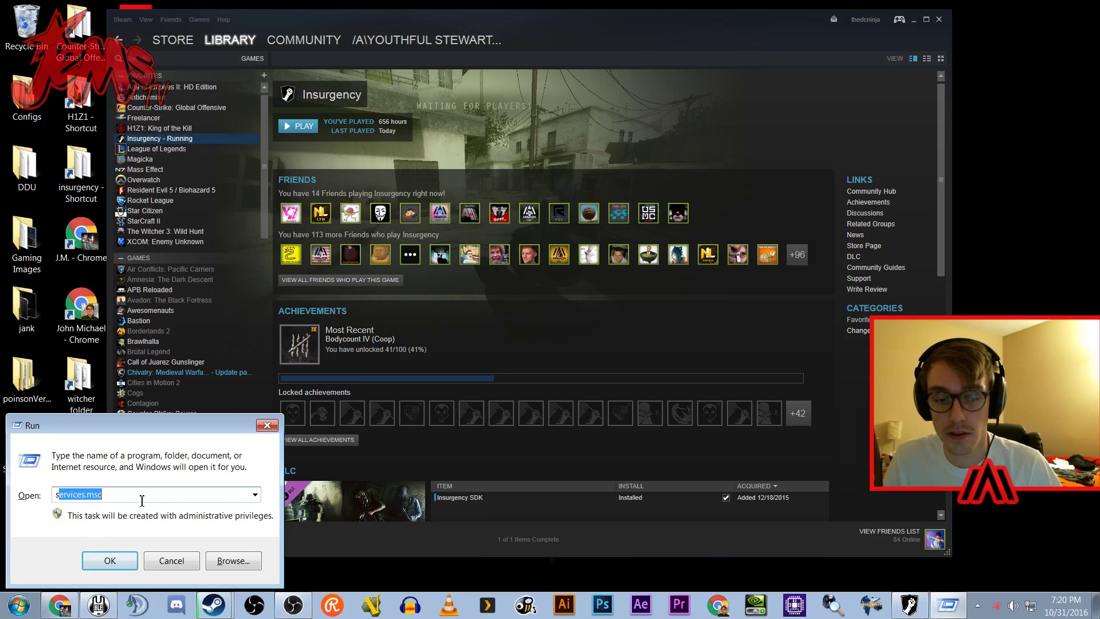
pyautogui.click(103, 563)
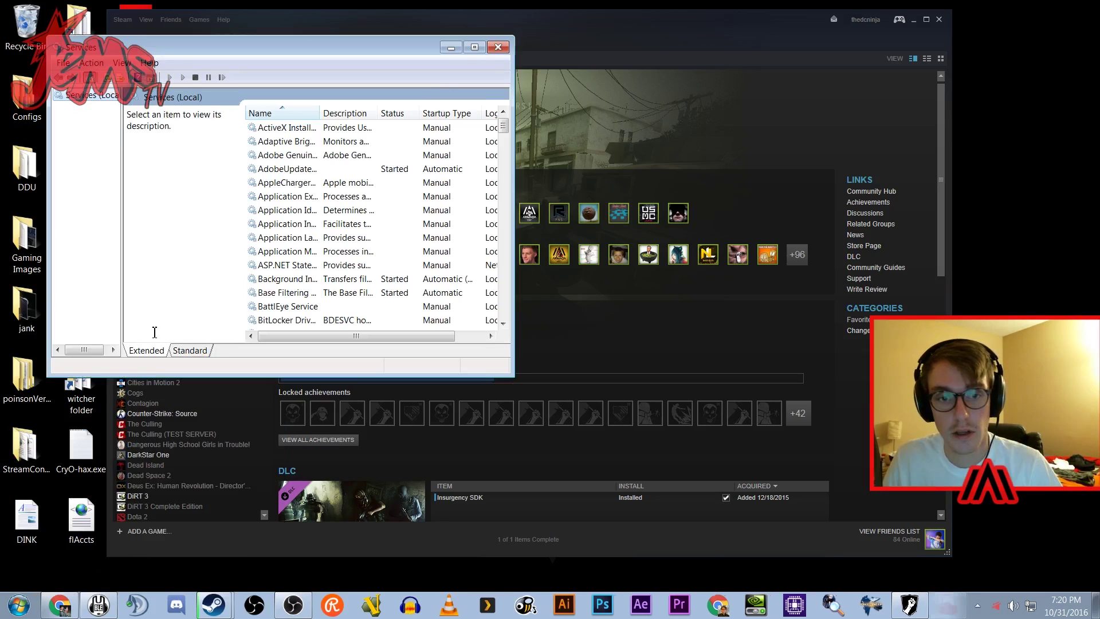
# - Enlarge the Services window and widen the Name column to show the full service names
pyautogui.moveTo(515, 381); pyautogui.dragTo(816, 546)
pyautogui.moveTo(492, 51); pyautogui.dragTo(496, 48)
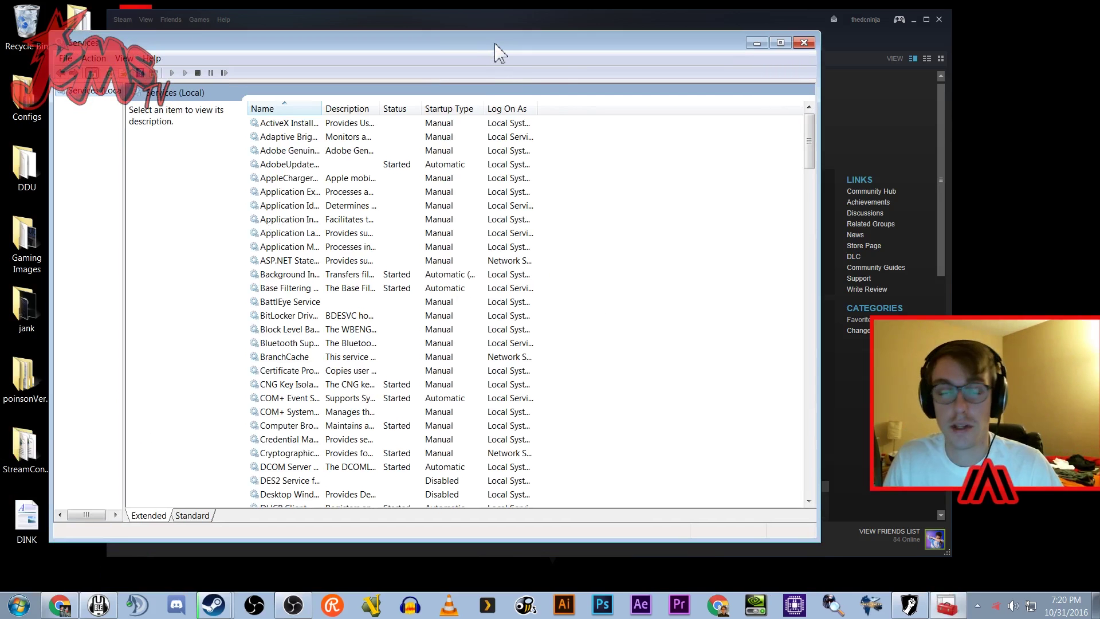
pyautogui.moveTo(810, 148); pyautogui.dragTo(811, 481)
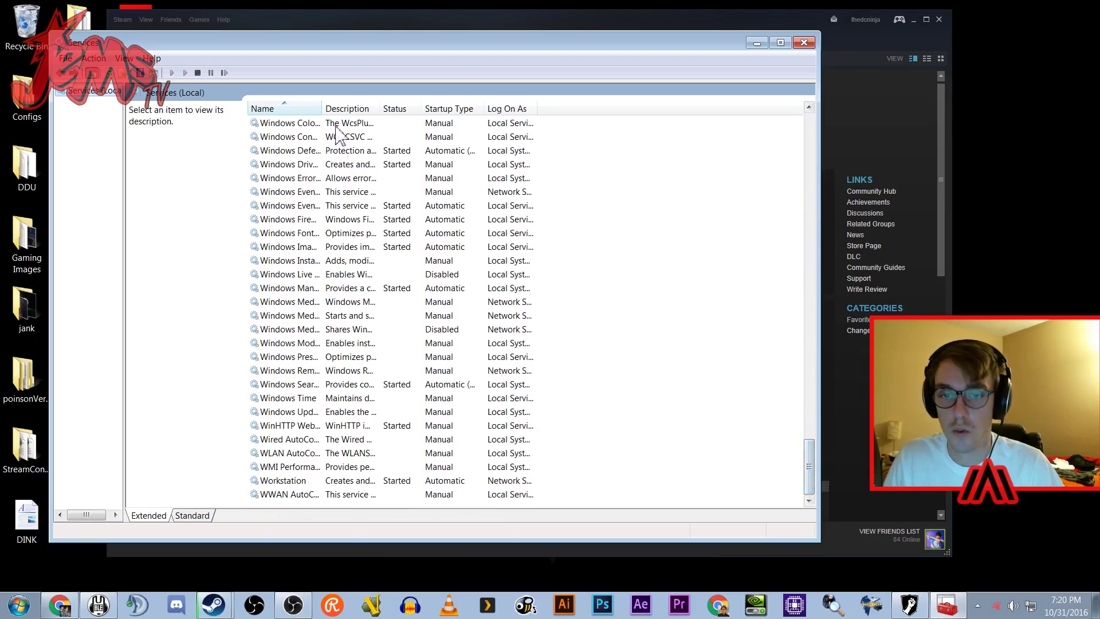
pyautogui.moveTo(322, 108); pyautogui.dragTo(389, 108)
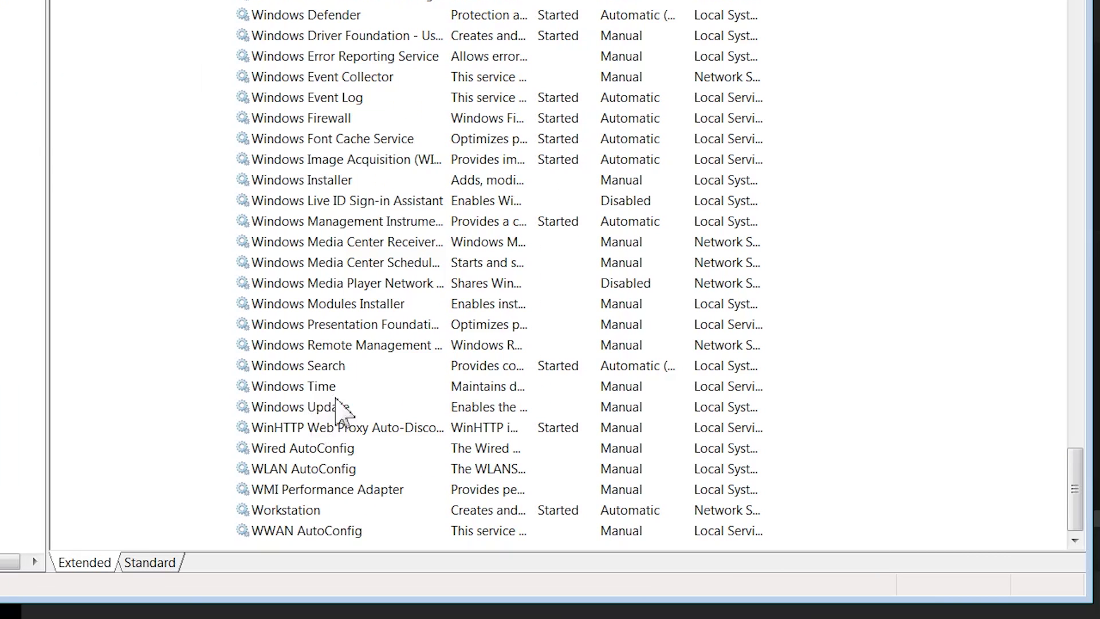
# - Set the startup type of the Windows Update service to Manual and confirm its properties
pyautogui.click(315, 412)
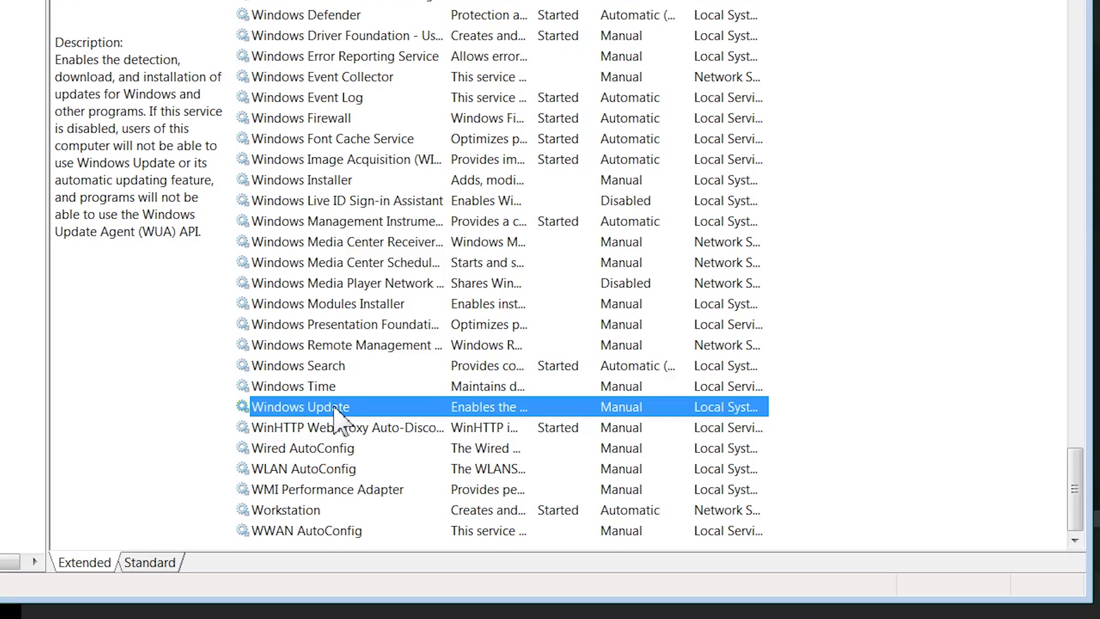
pyautogui.rightClick(318, 408)
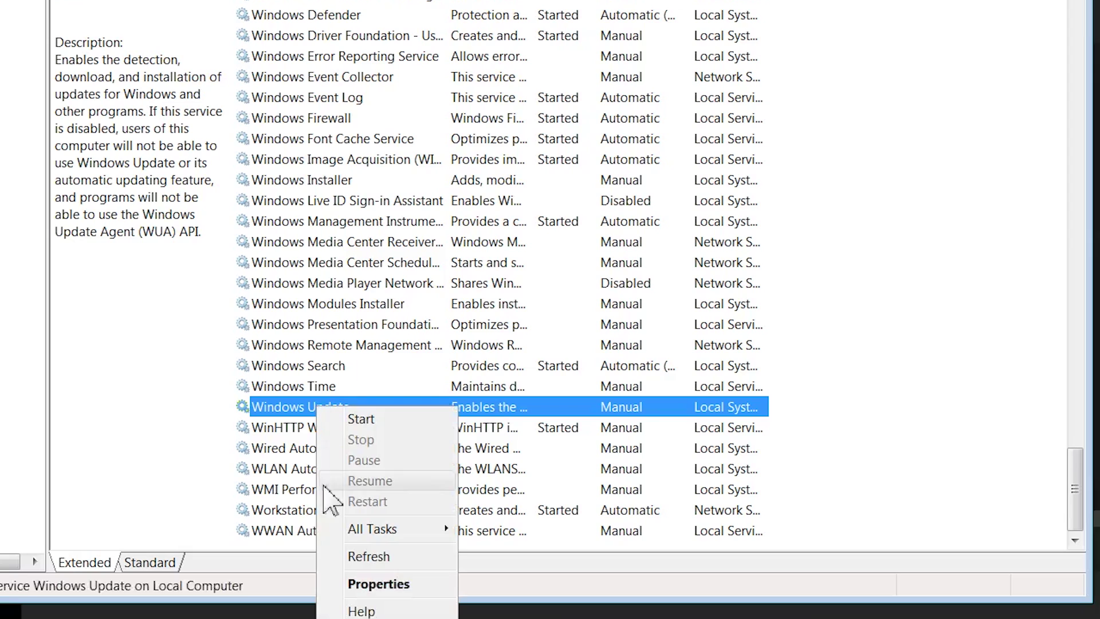
pyautogui.click(365, 590)
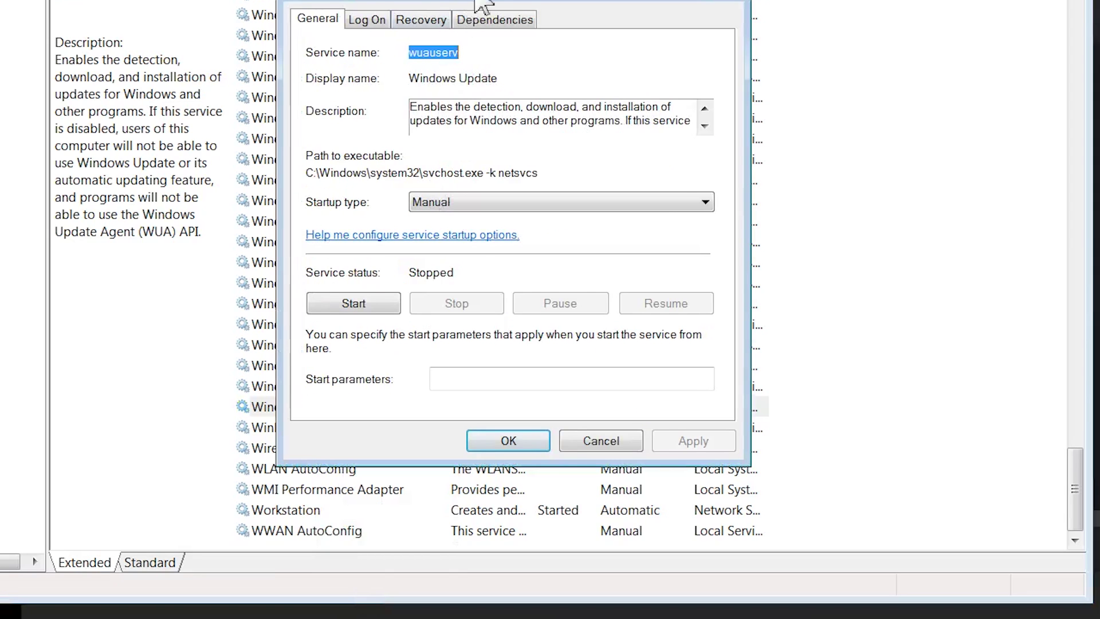
pyautogui.moveTo(480, 5); pyautogui.dragTo(418, 12)
pyautogui.click(379, 212)
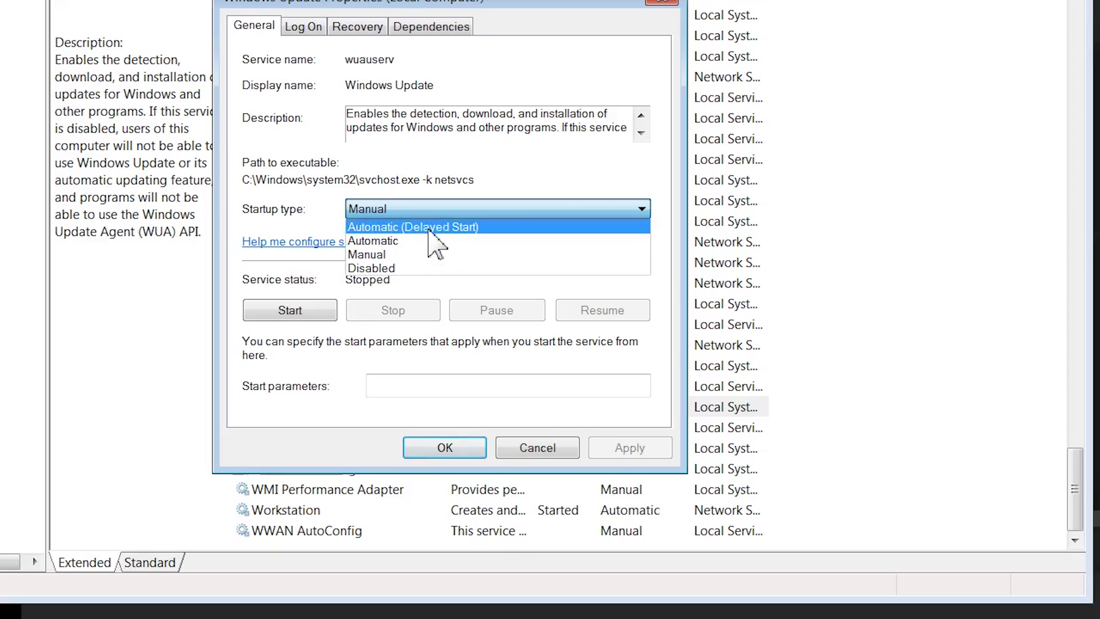
pyautogui.click(410, 254)
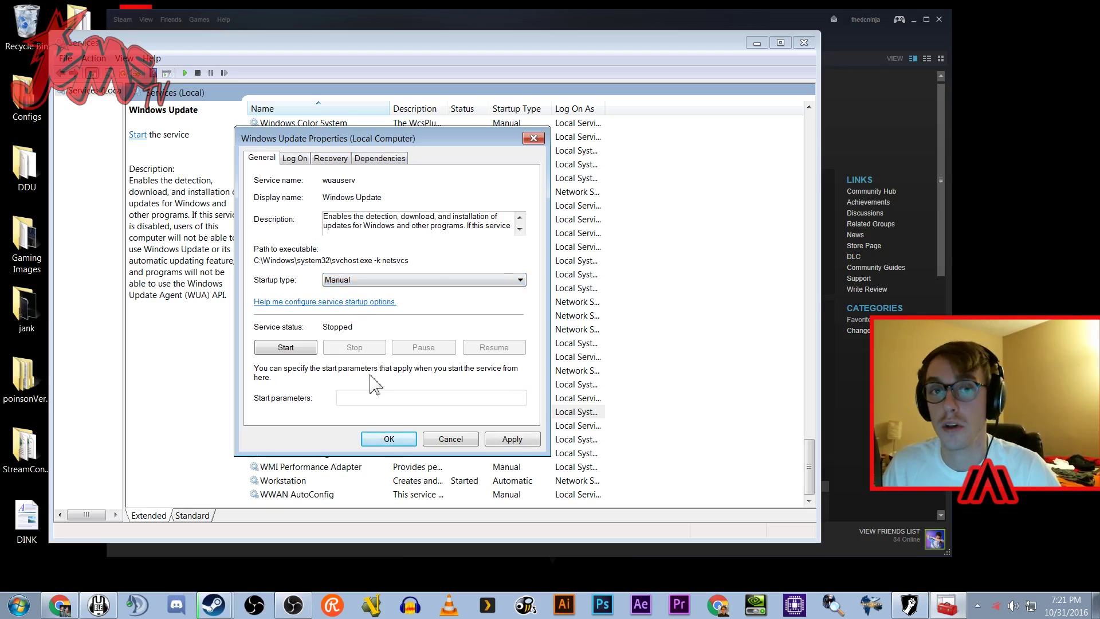
pyautogui.click(389, 438)
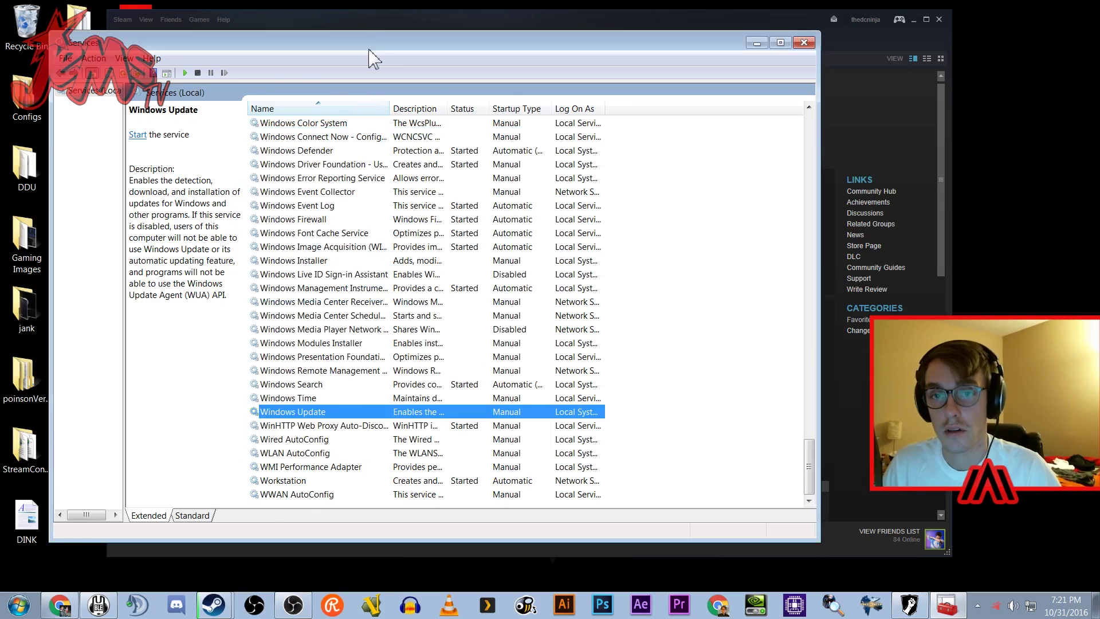
# - Close the Services window, and bring up the options menu in the running Insurgency game
pyautogui.moveTo(396, 50)
pyautogui.mouseDown()
pyautogui.moveTo(459, 77)
pyautogui.moveTo(395, 59)
pyautogui.mouseUp()
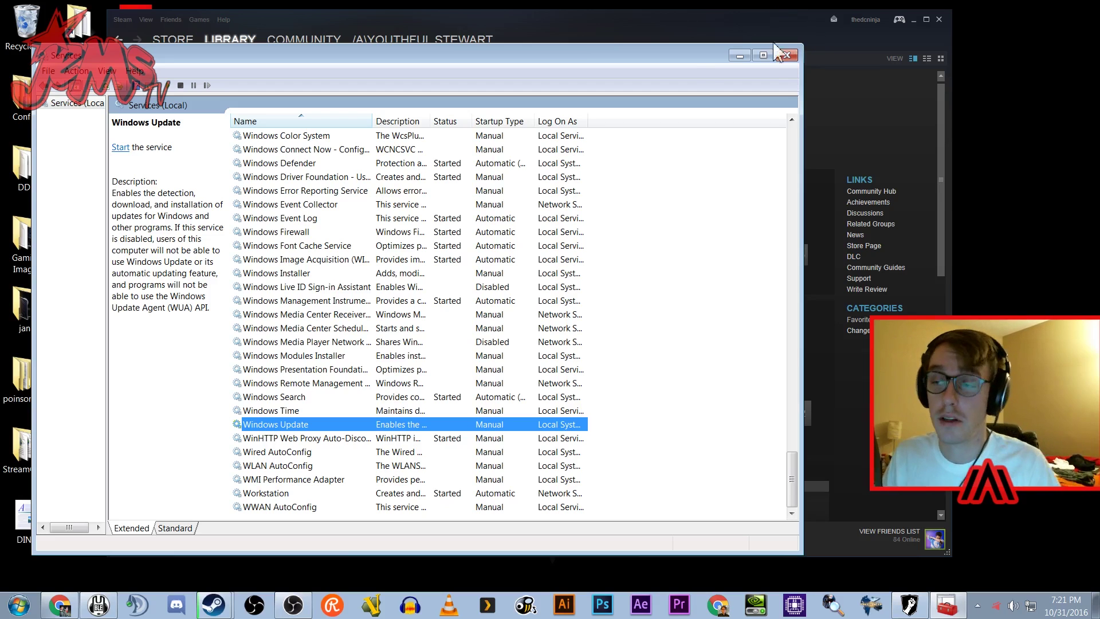
pyautogui.moveTo(678, 56); pyautogui.dragTo(685, 62)
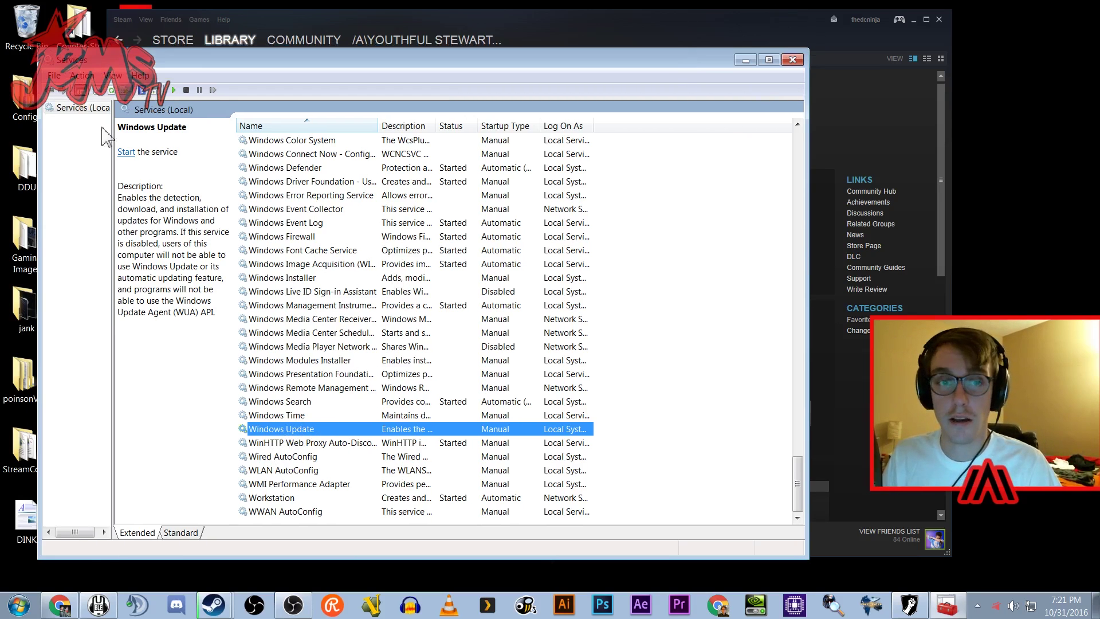
pyautogui.hotkey('alt', 'F4')
pyautogui.click(295, 127)
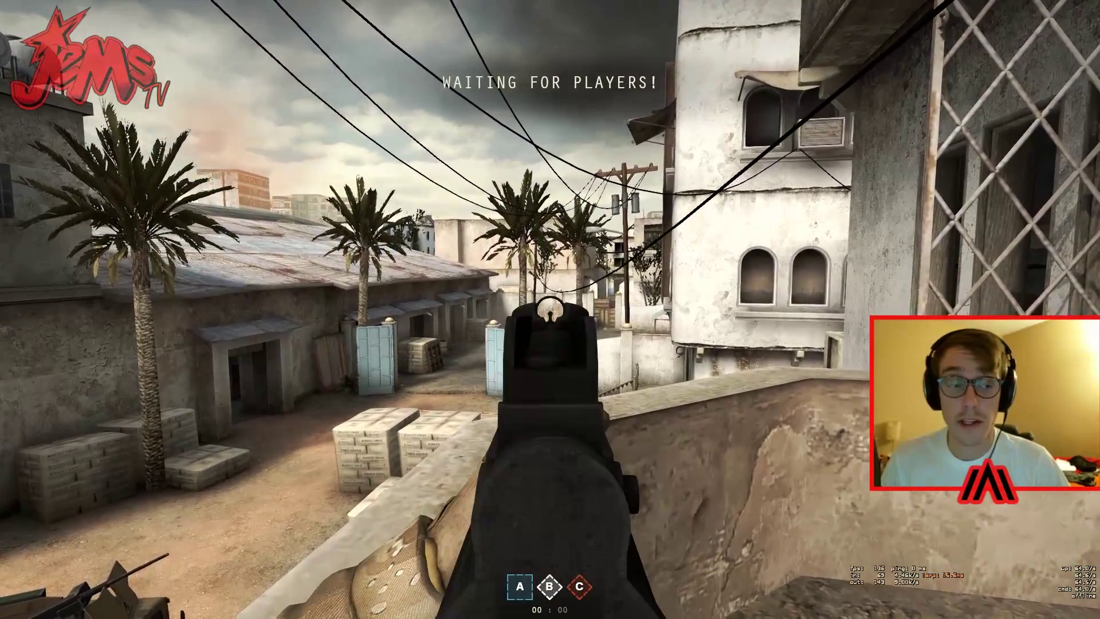
pyautogui.press('Escape')
pyautogui.click(453, 383)
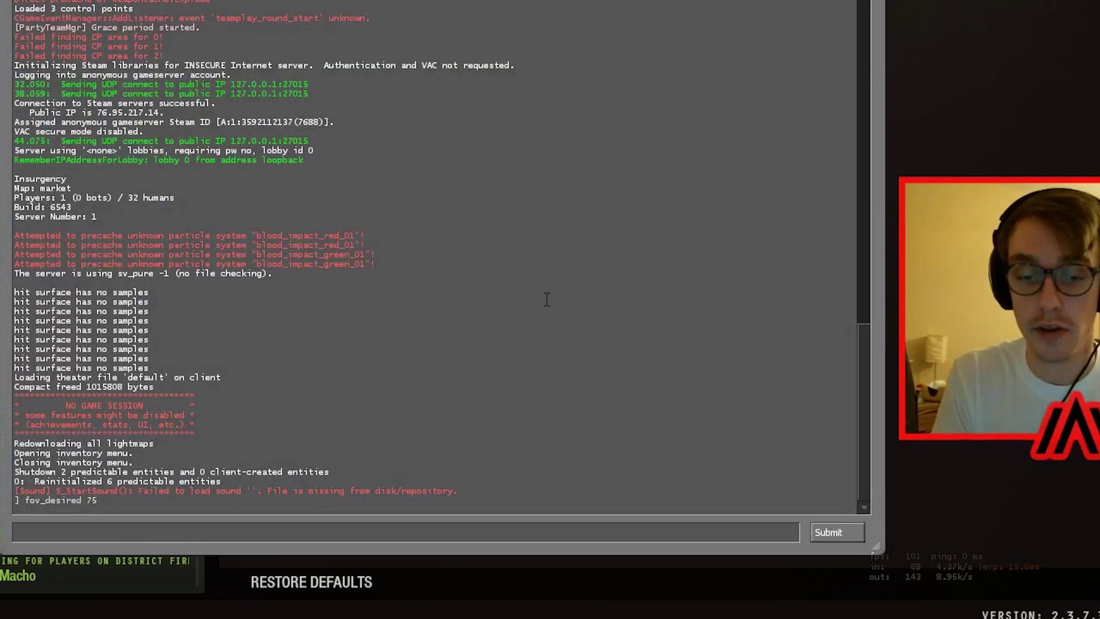
# - Enter r_lod 2 in the game's developer console without submitting it, and close the console
pyautogui.write('r_lod')
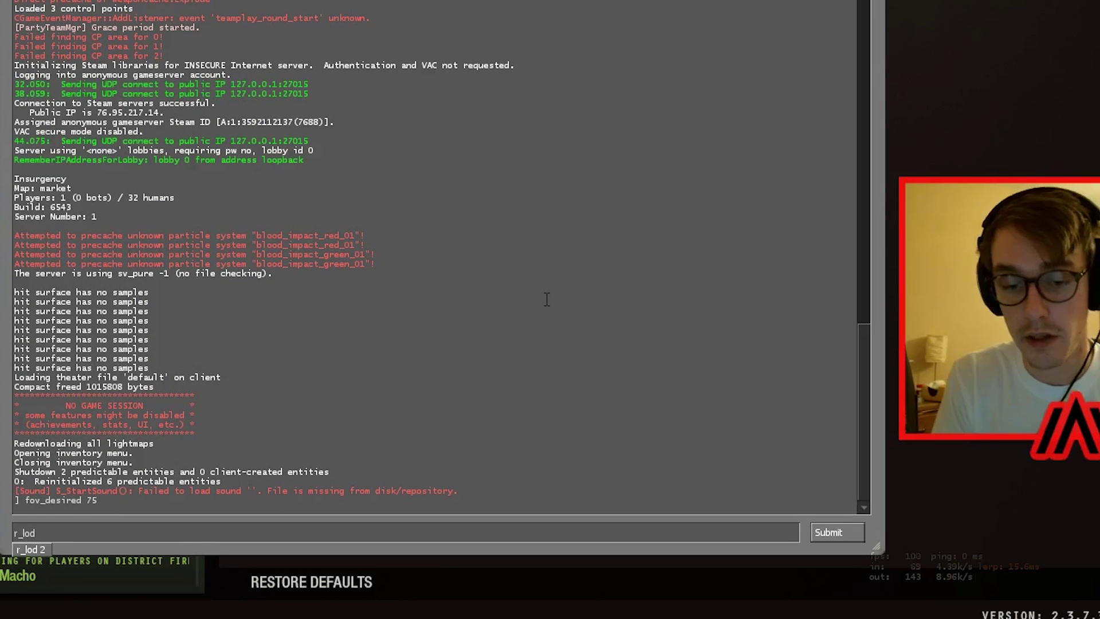
pyautogui.press('Tab')
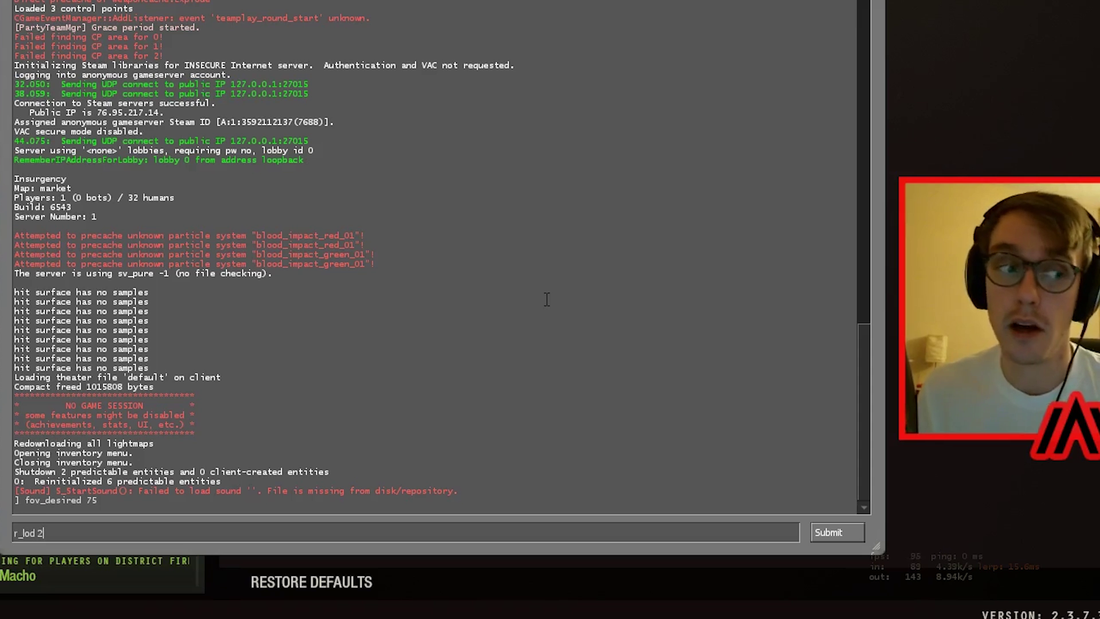
pyautogui.tripleClick(36, 528)
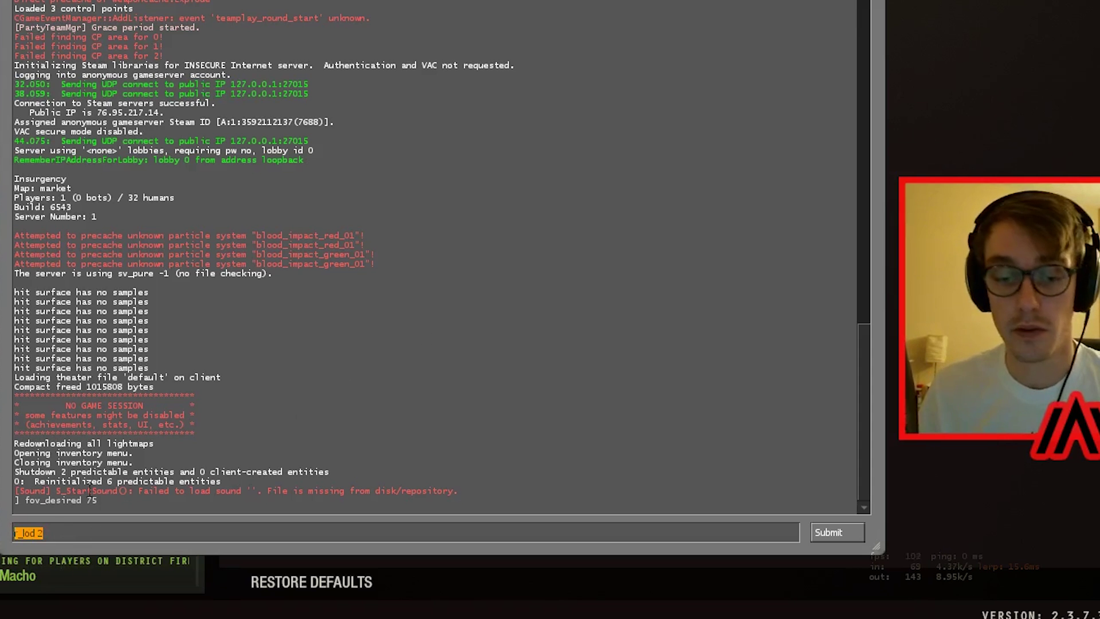
pyautogui.press('`')
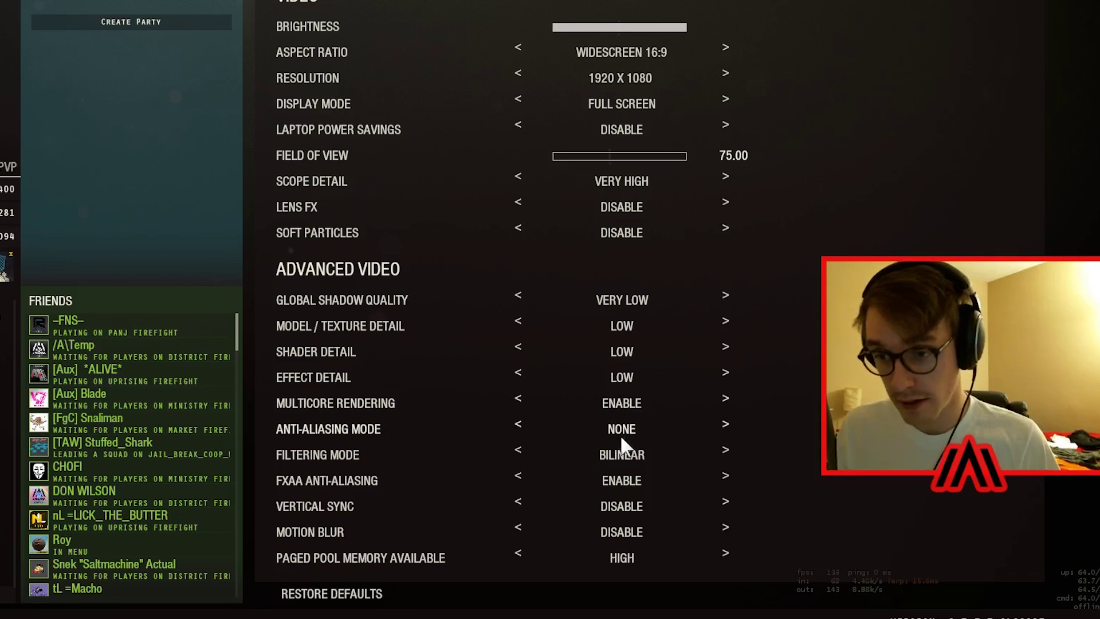
# - Try 2X MSAA as the anti-aliasing mode, and set it back to None, keeping FXAA anti-aliasing enabled
pyautogui.click(727, 425)
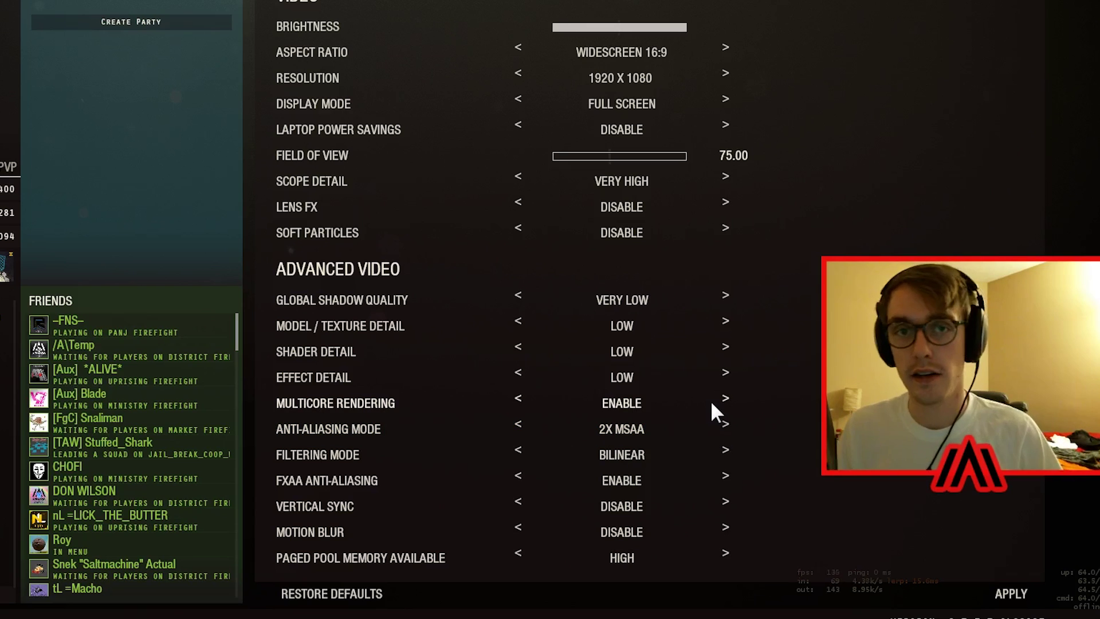
pyautogui.click(519, 426)
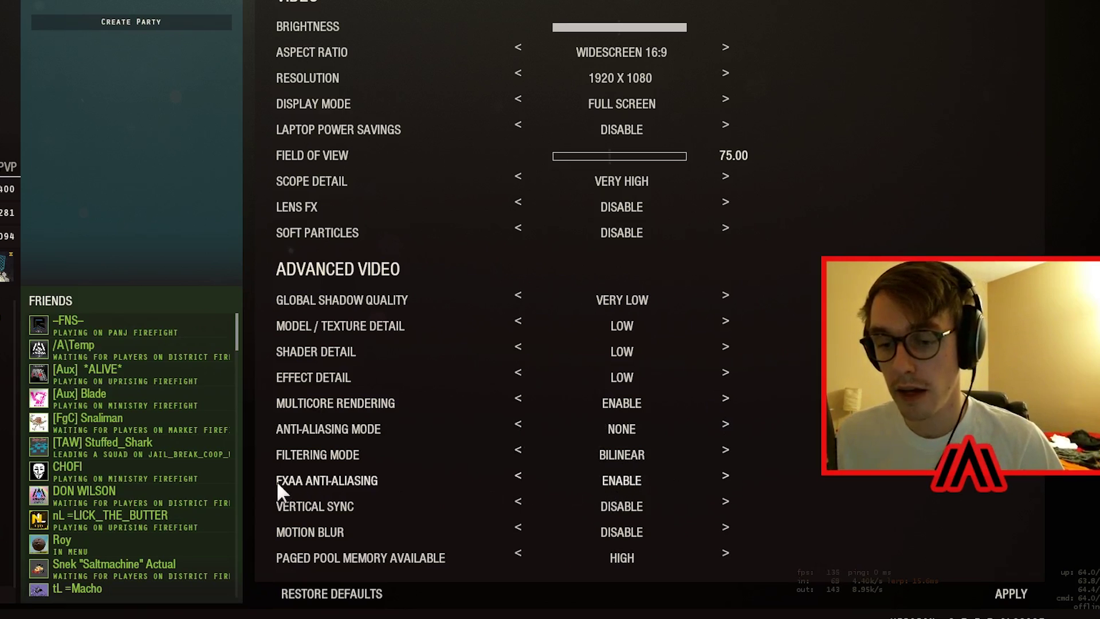
pyautogui.click(519, 487)
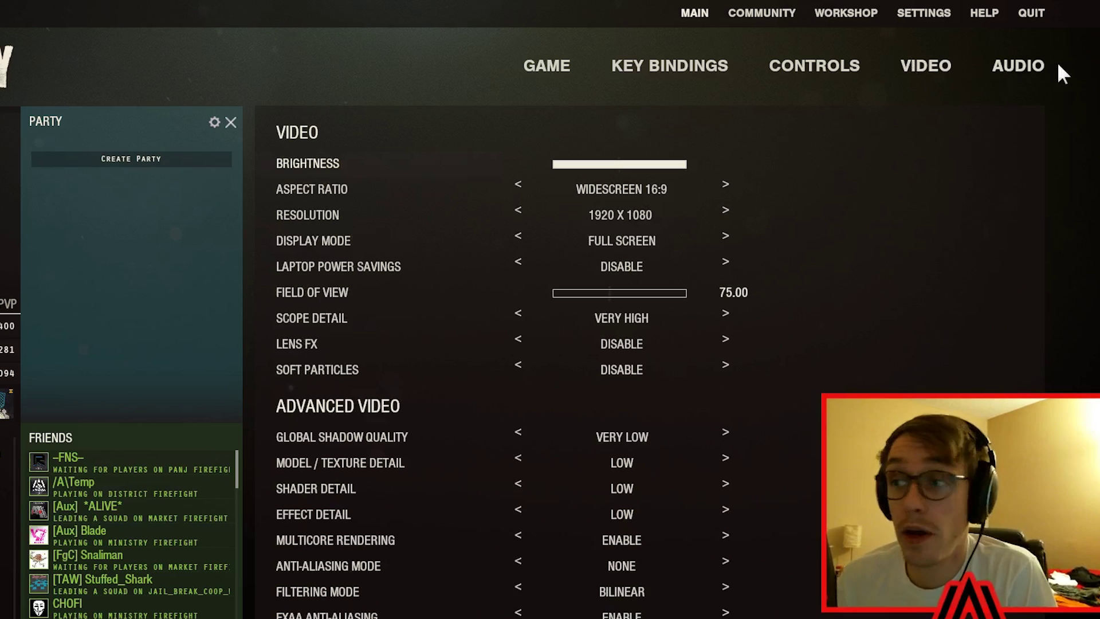
# - Open the audio settings and cycle through the speaker configurations, including Headphones, ending on 2 Speakers
pyautogui.click(1035, 65)
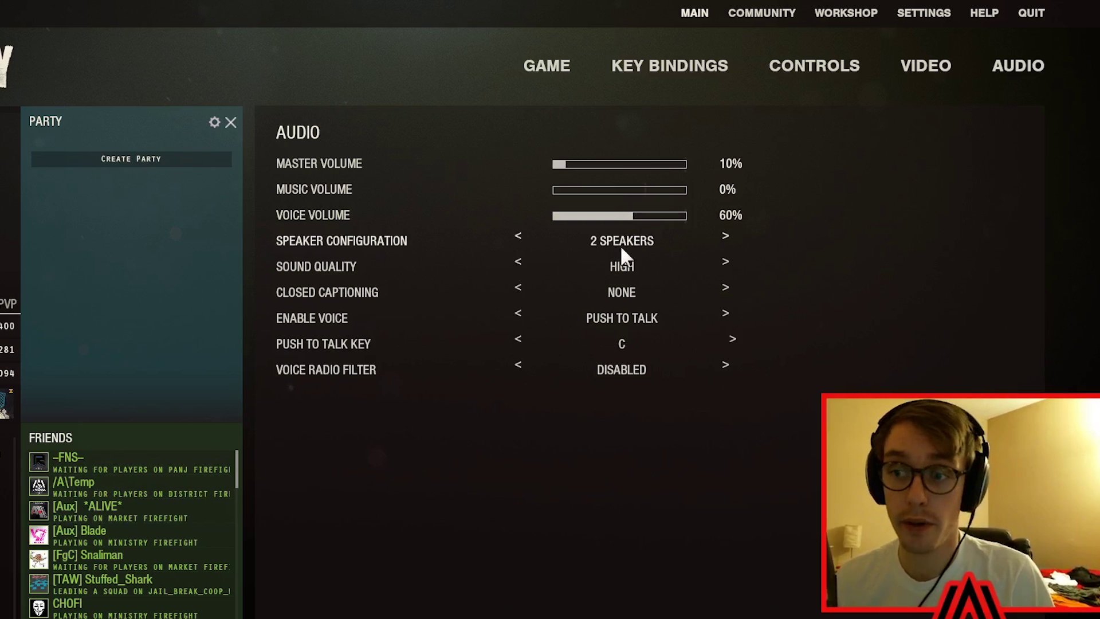
pyautogui.click(727, 236)
pyautogui.click(722, 236)
pyautogui.click(722, 236)
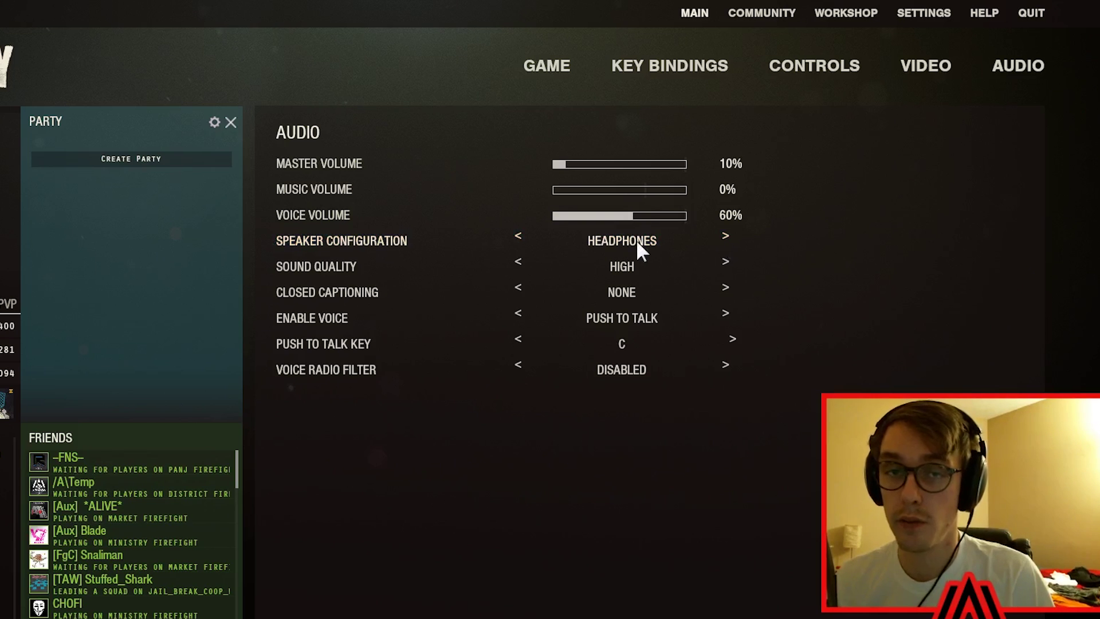
pyautogui.click(722, 237)
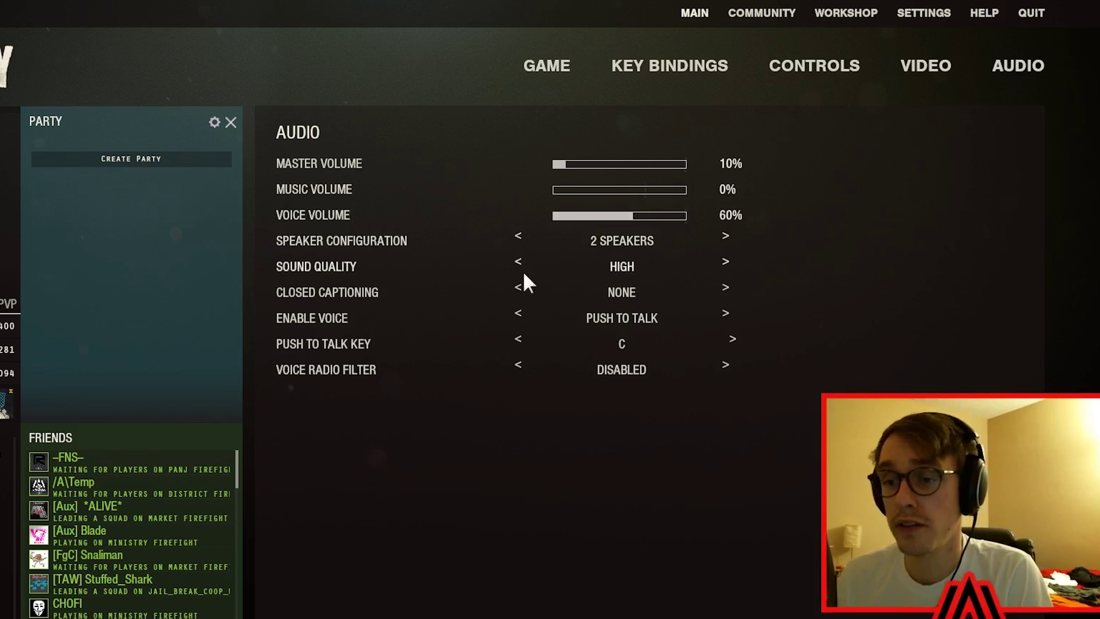
# - Cycle the sound quality through Low and Medium, and leave it at High
pyautogui.click(718, 263)
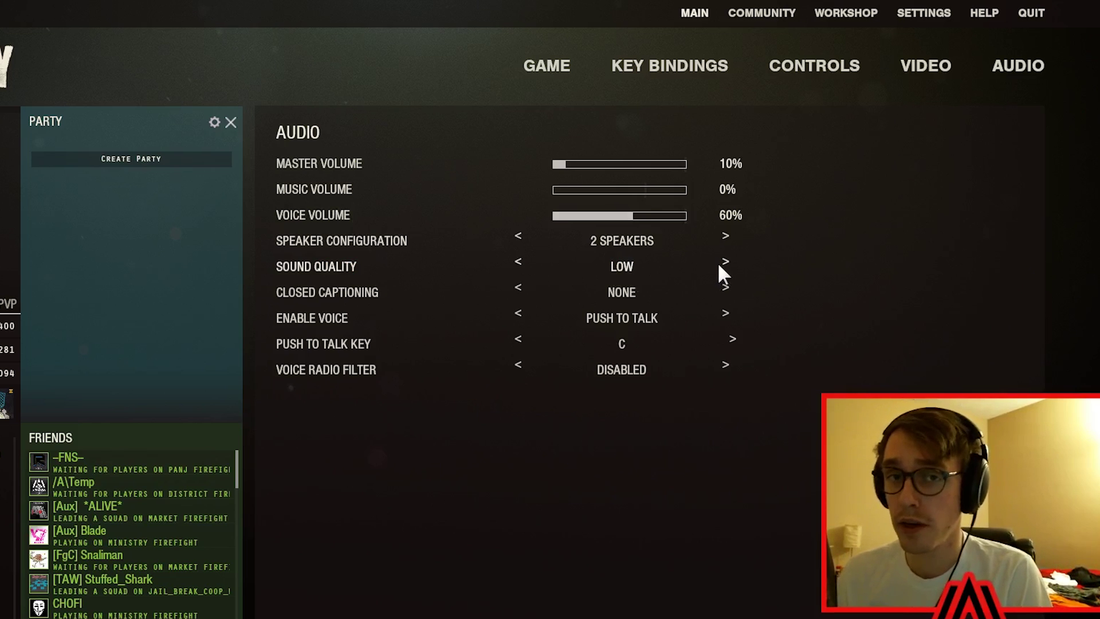
pyautogui.click(718, 263)
pyautogui.click(719, 263)
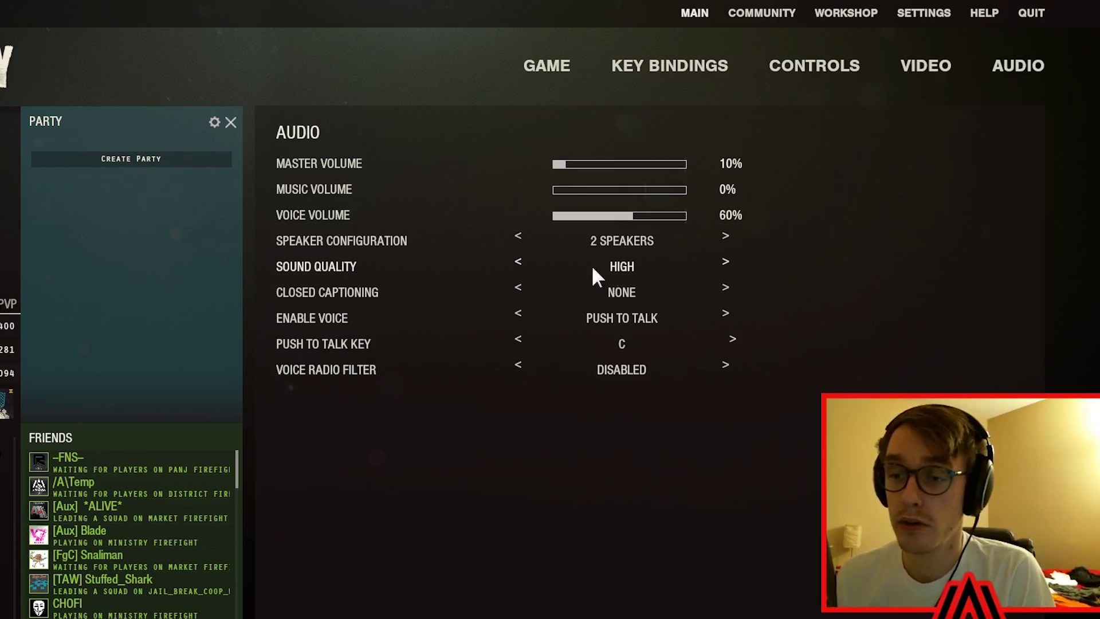
pyautogui.click(722, 266)
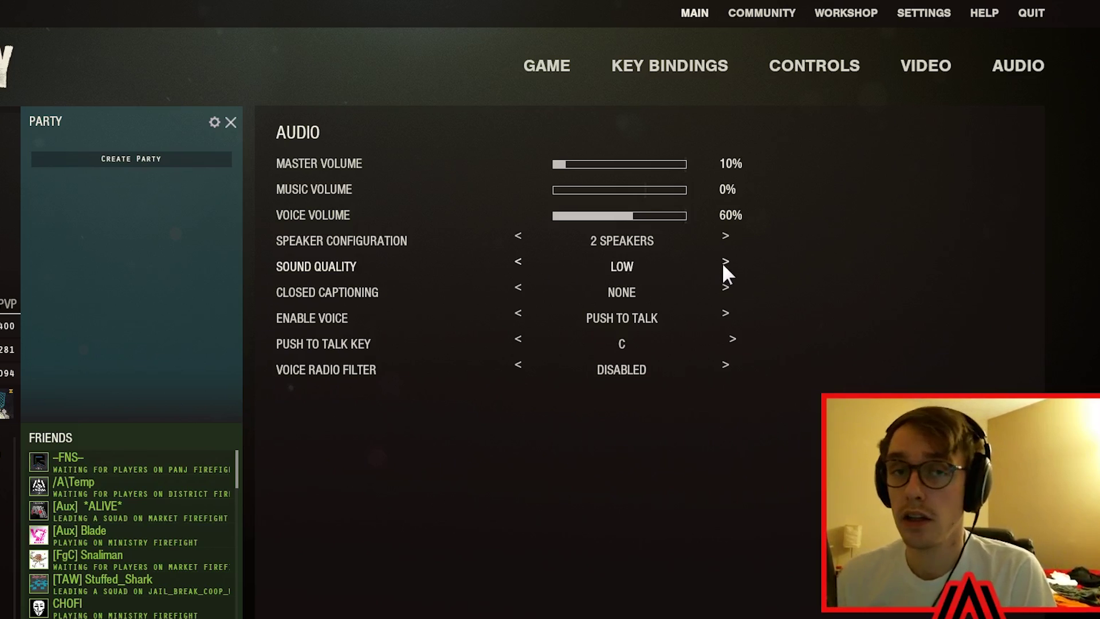
pyautogui.click(723, 265)
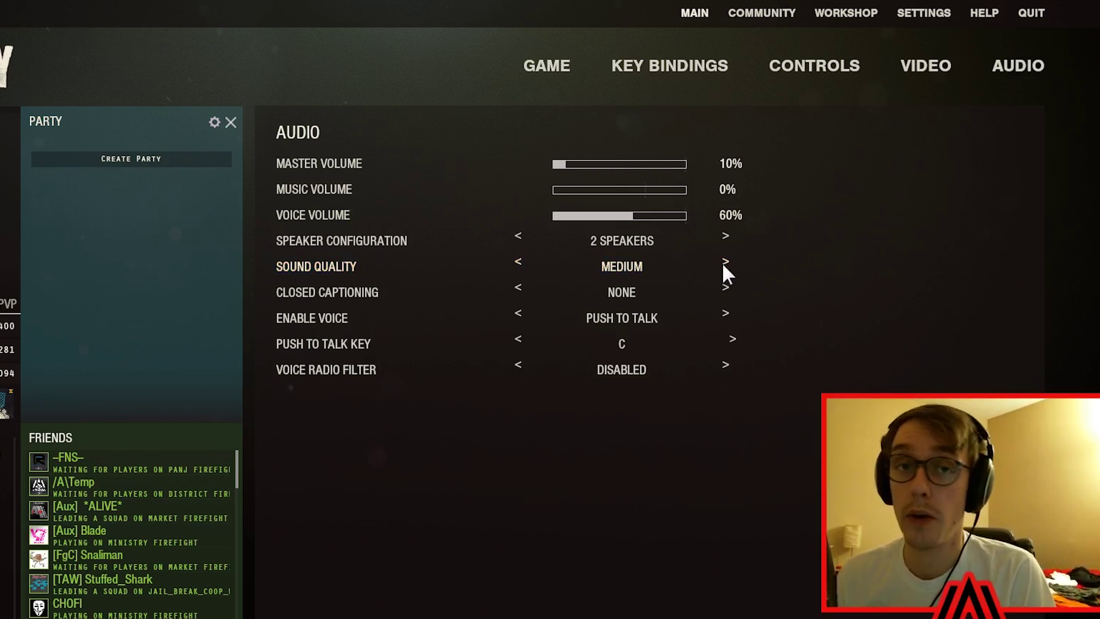
pyautogui.click(723, 265)
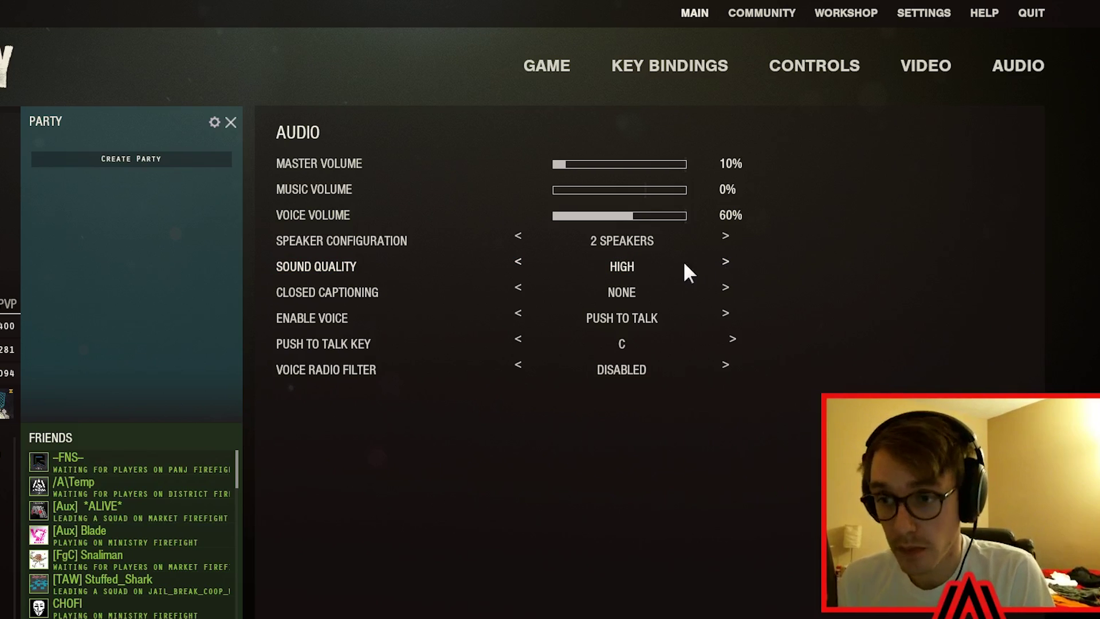